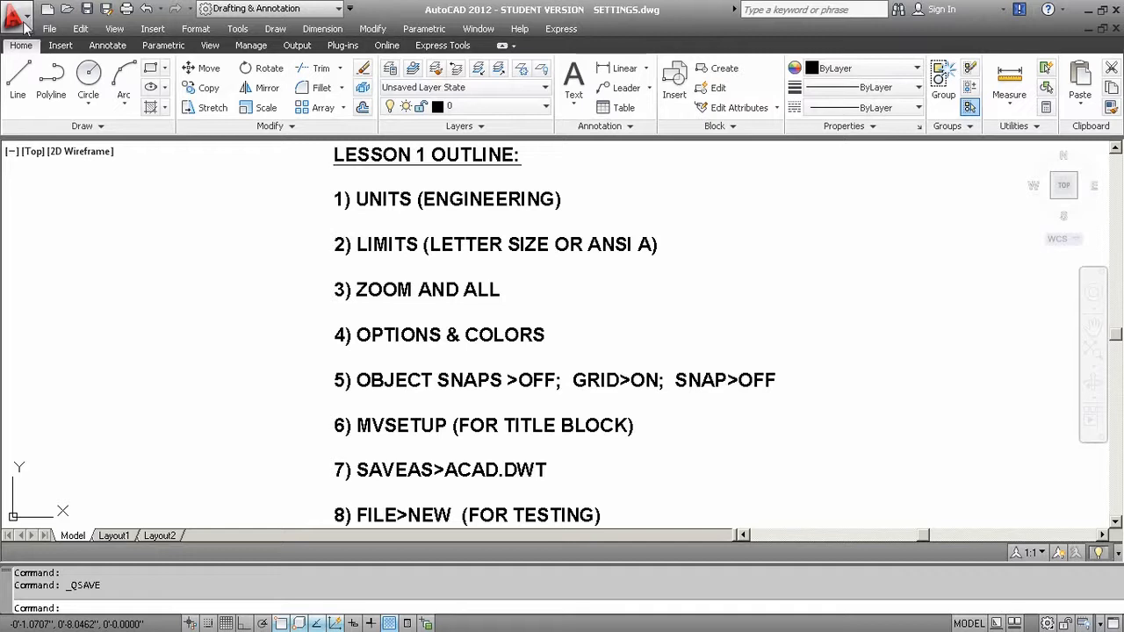
# - Configure the drawing units to Engineering length with 0'-0.0000" precision and Inches as the insertion scale
pyautogui.click(18, 20)
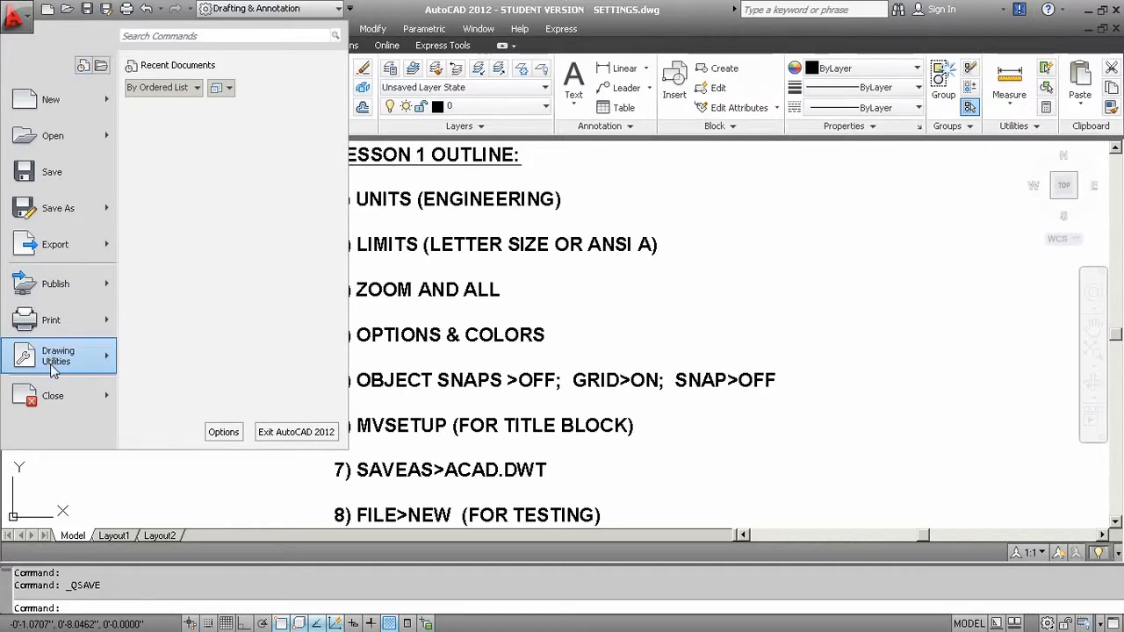
pyautogui.click(145, 156)
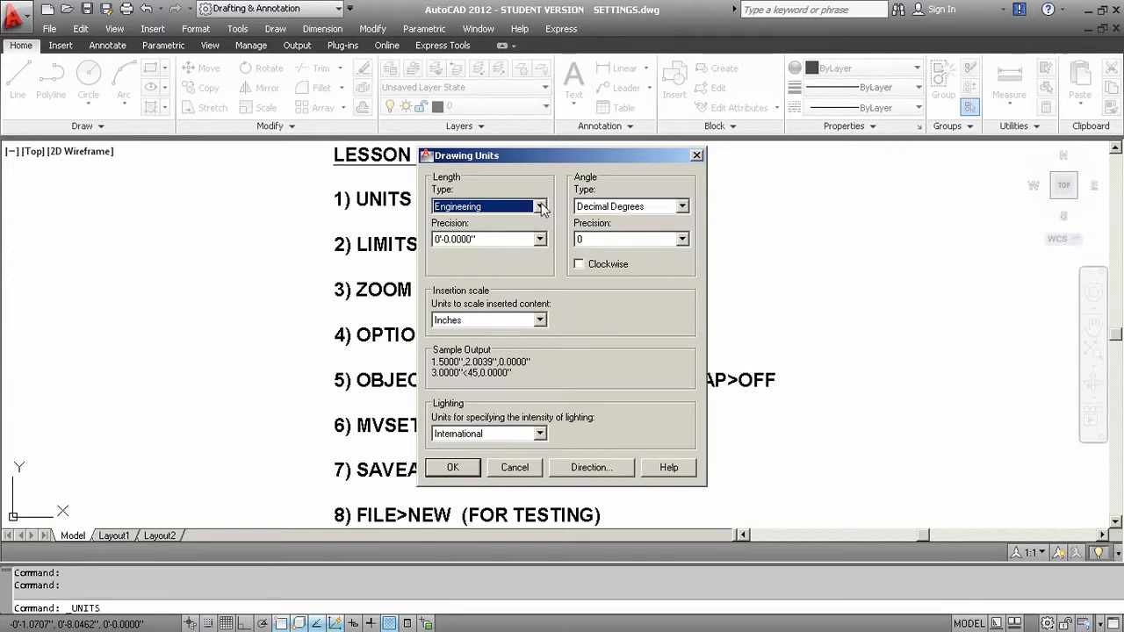
pyautogui.click(541, 207)
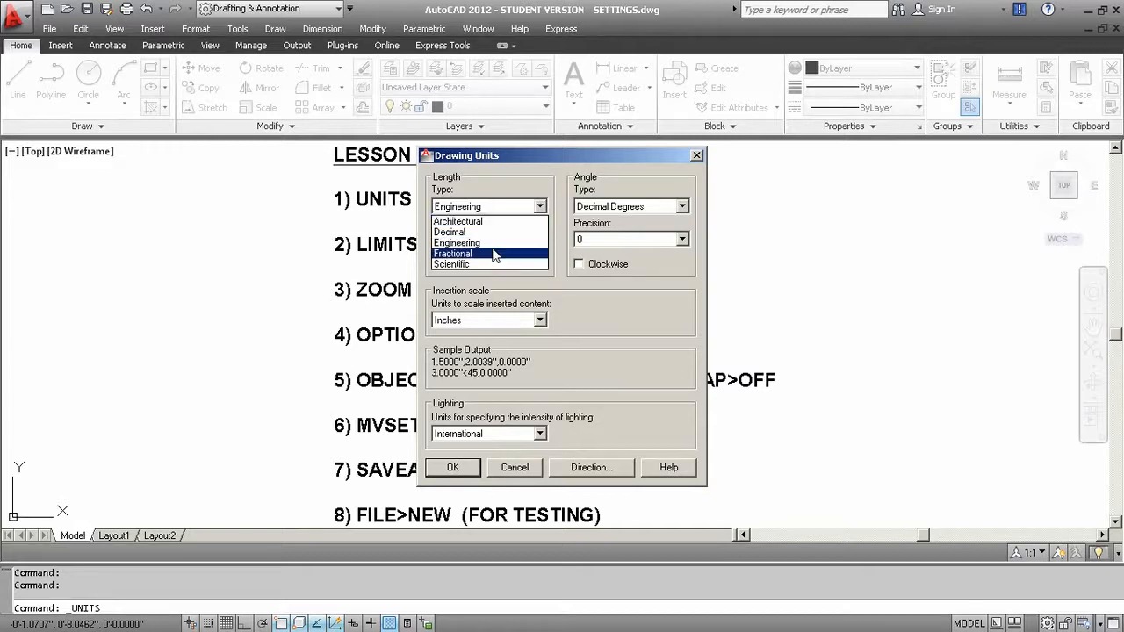
pyautogui.click(538, 207)
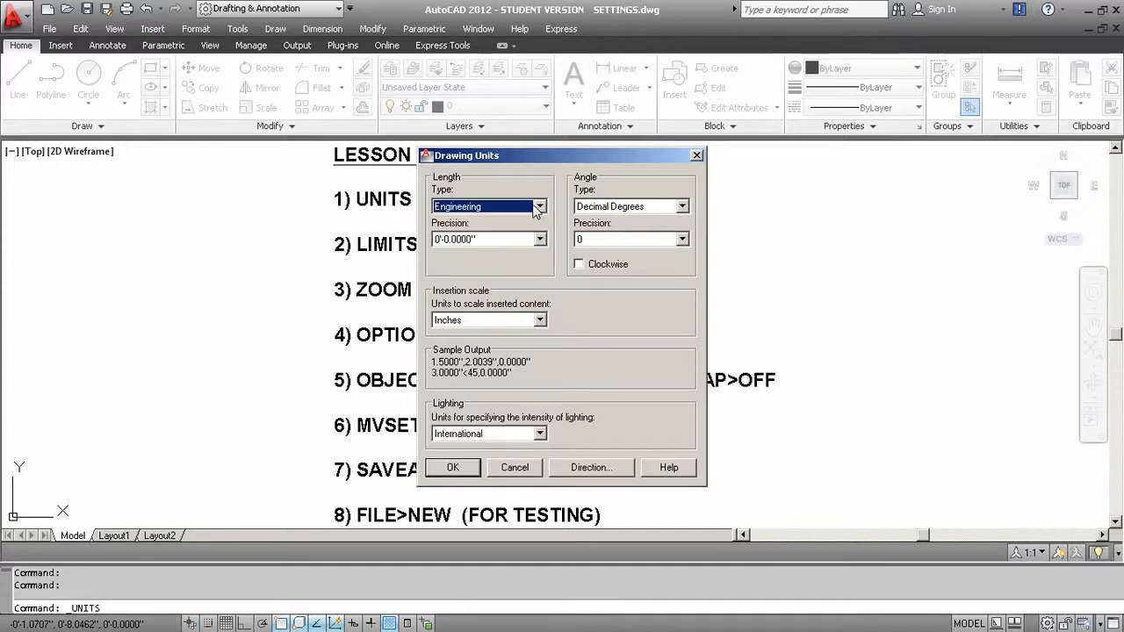
pyautogui.click(498, 240)
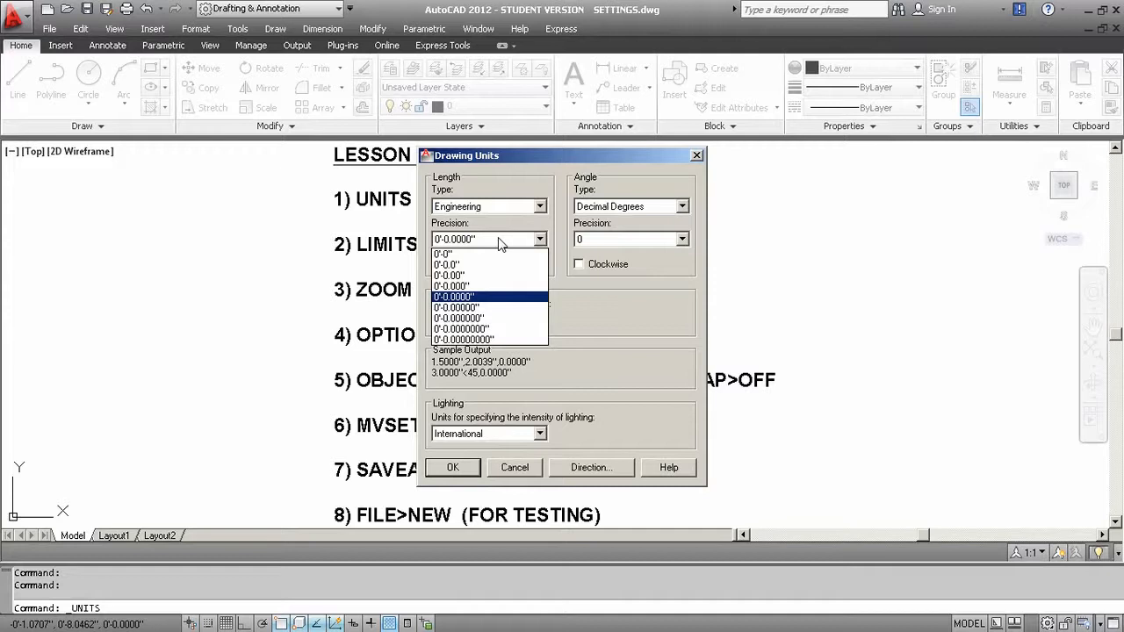
pyautogui.click(499, 240)
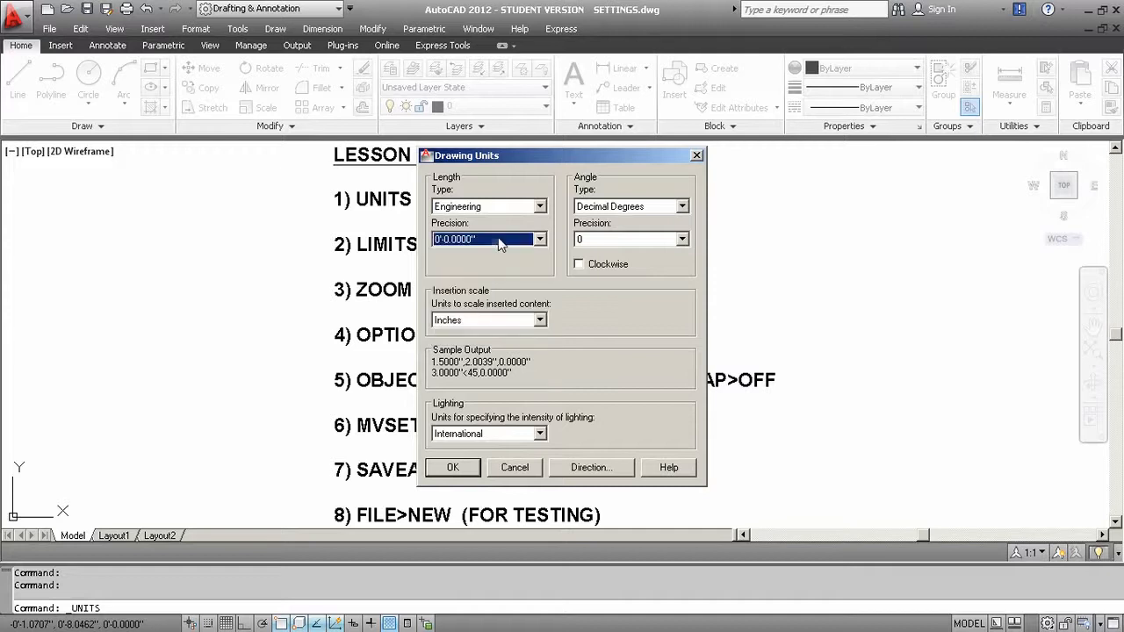
pyautogui.click(503, 321)
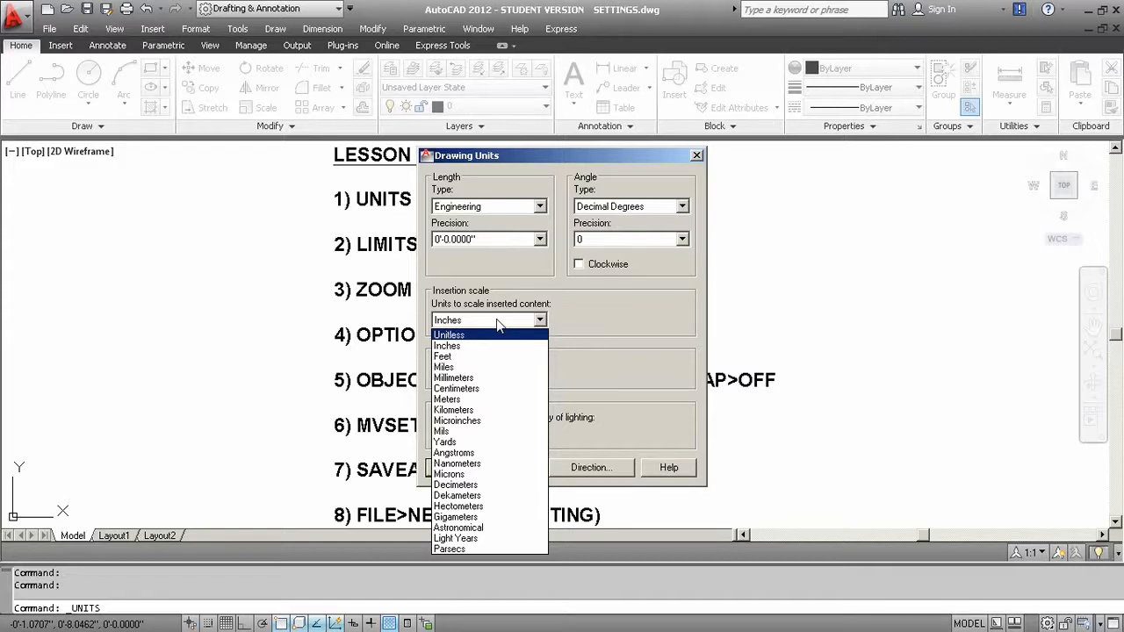
pyautogui.click(498, 324)
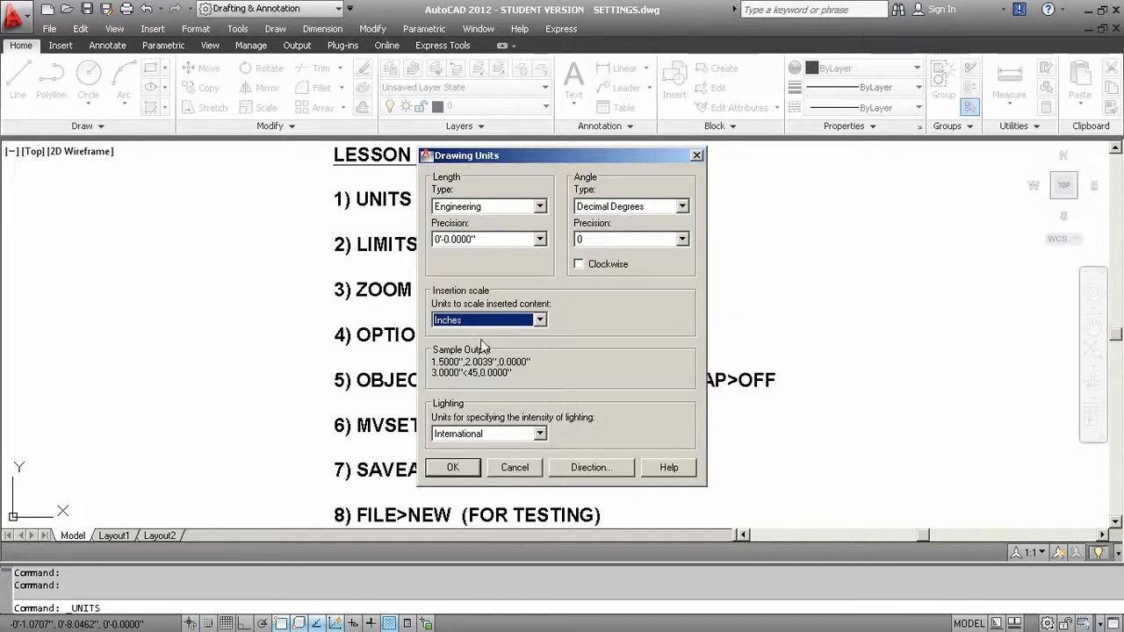
pyautogui.click(464, 470)
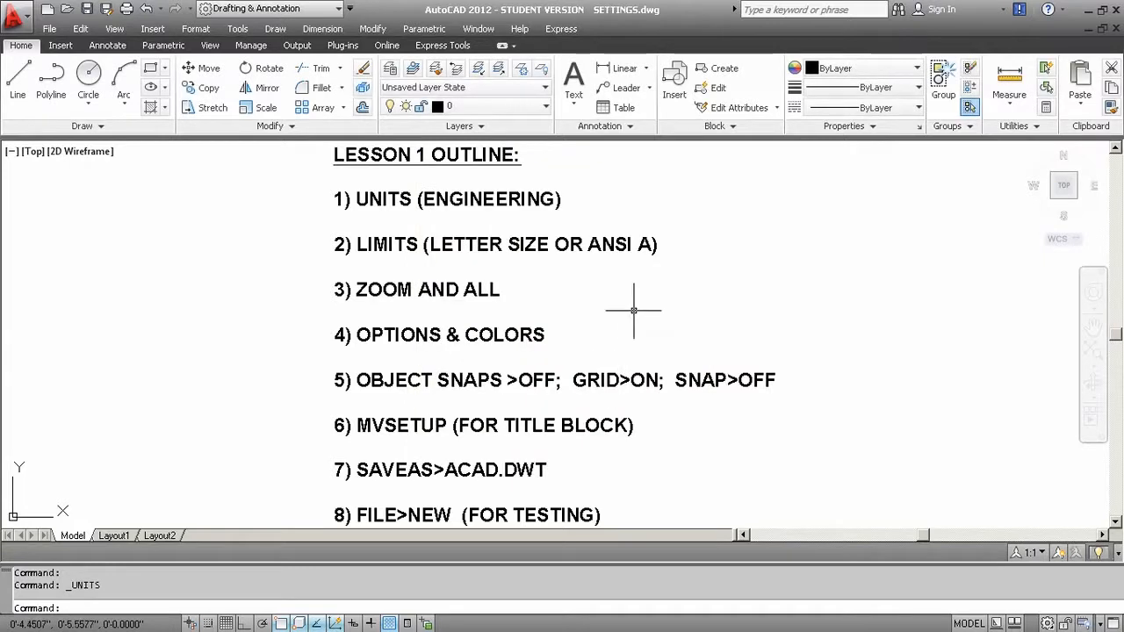
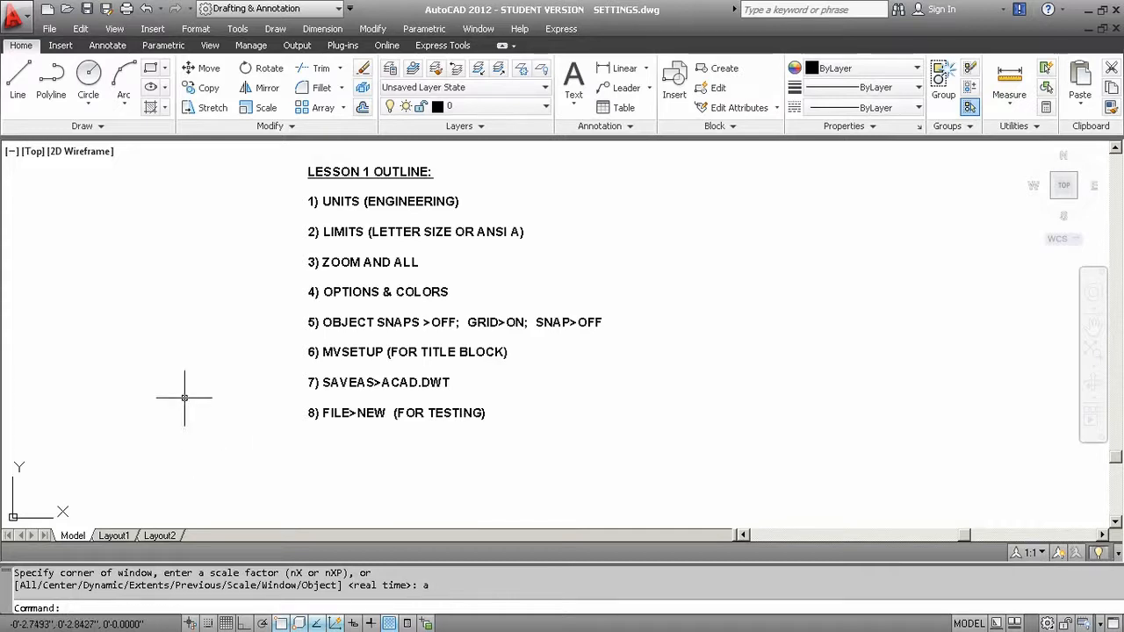
# - Change the 2D model space uniform background colour to Black in the display options and apply it
pyautogui.click(15, 19)
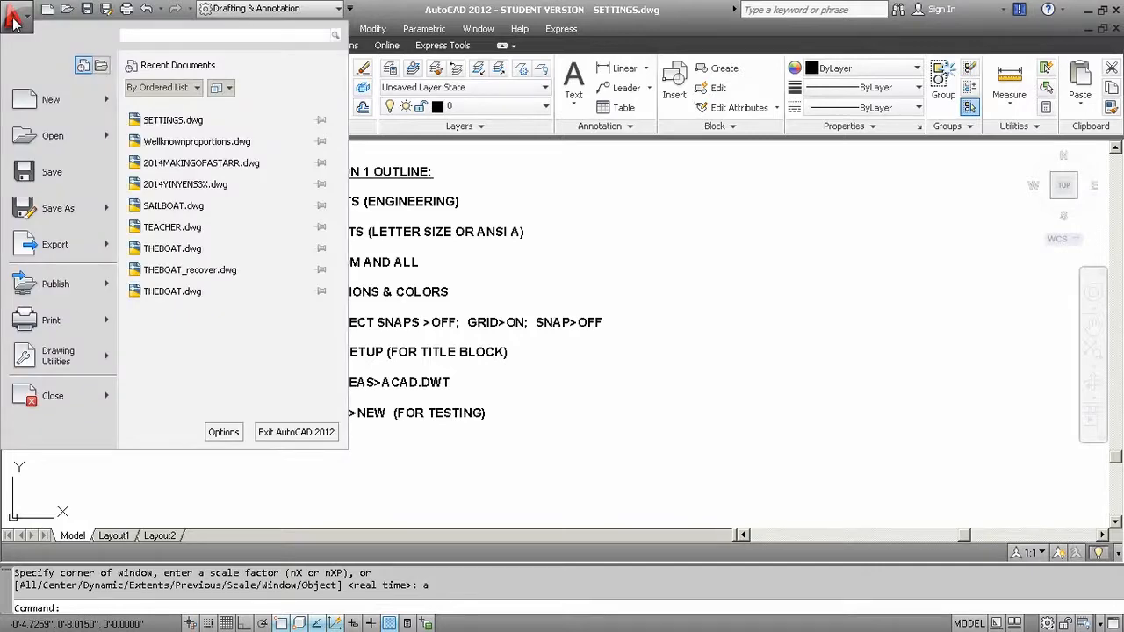
pyautogui.click(223, 433)
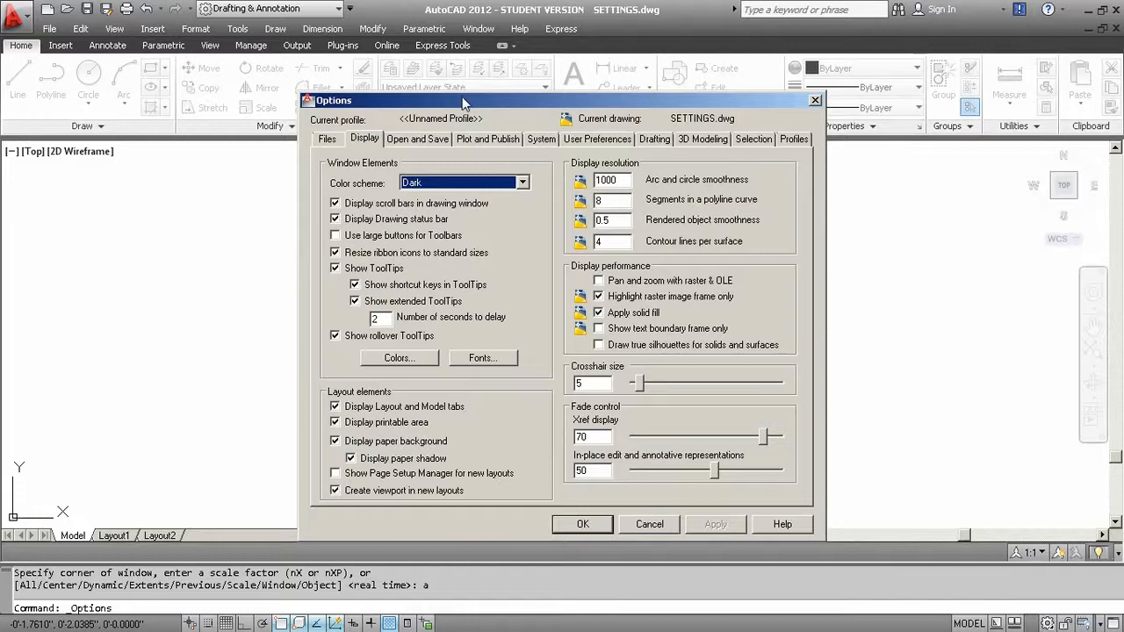
pyautogui.click(335, 140)
pyautogui.click(363, 141)
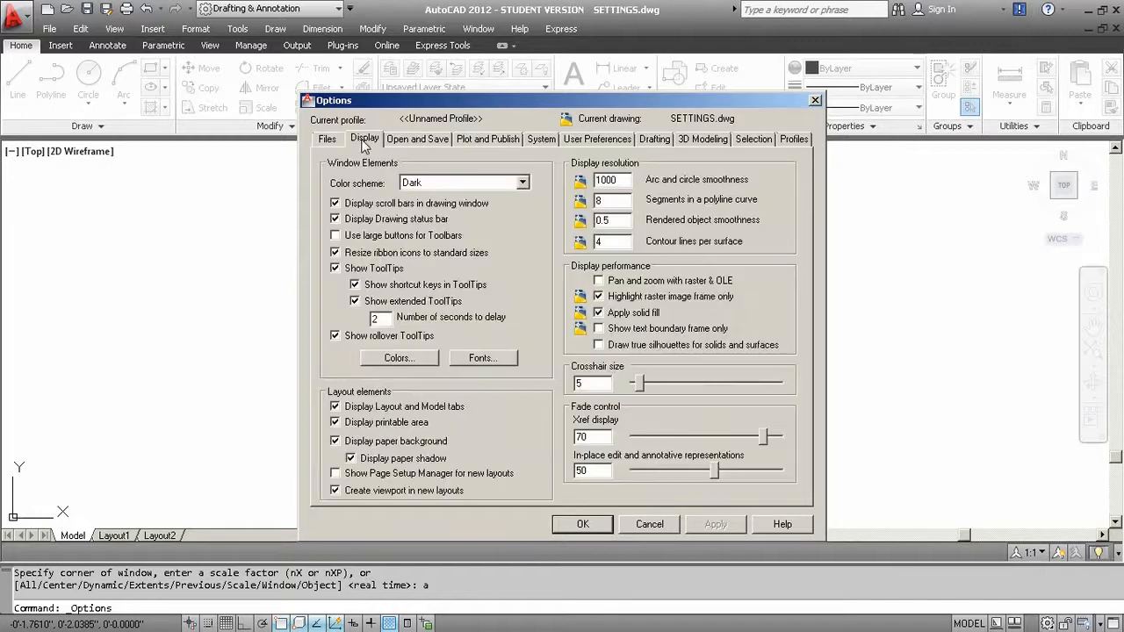
pyautogui.click(421, 361)
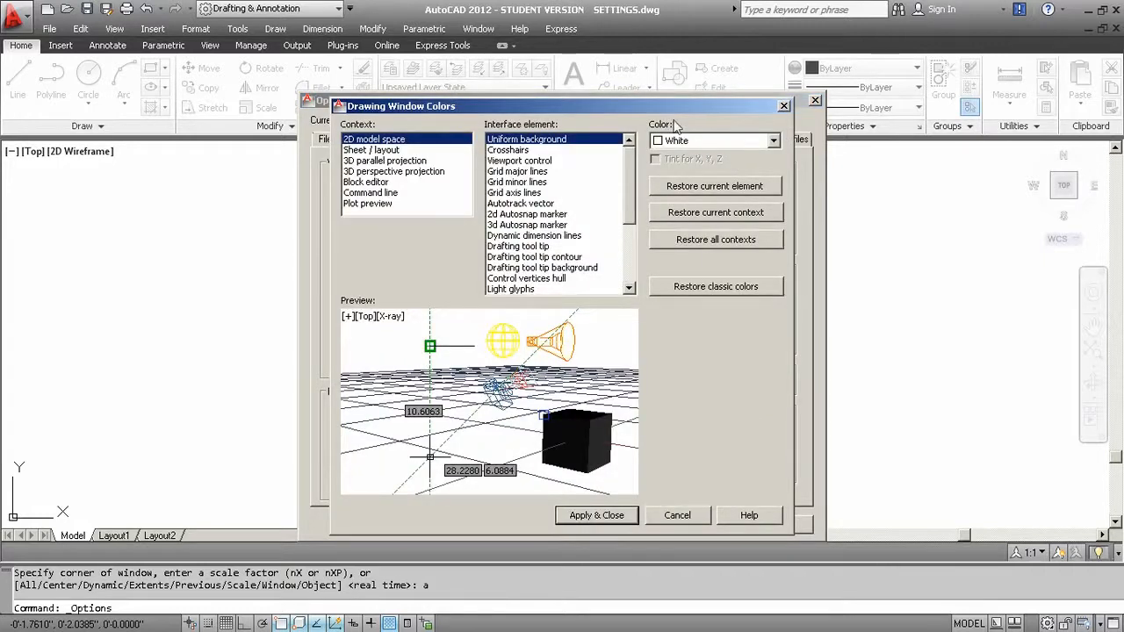
pyautogui.click(707, 143)
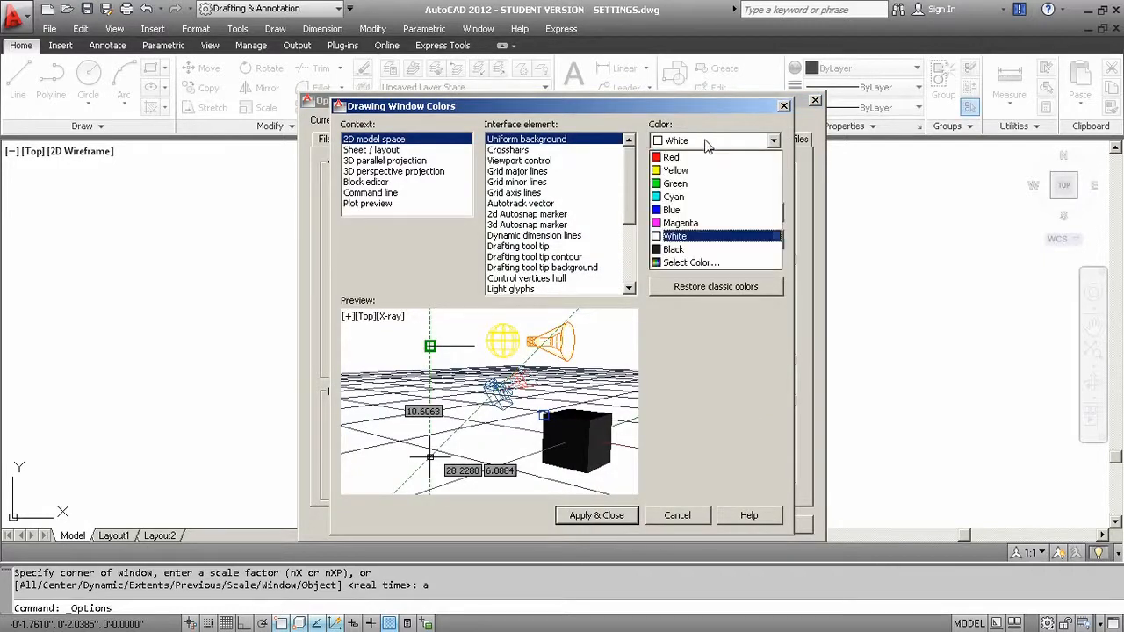
pyautogui.click(693, 252)
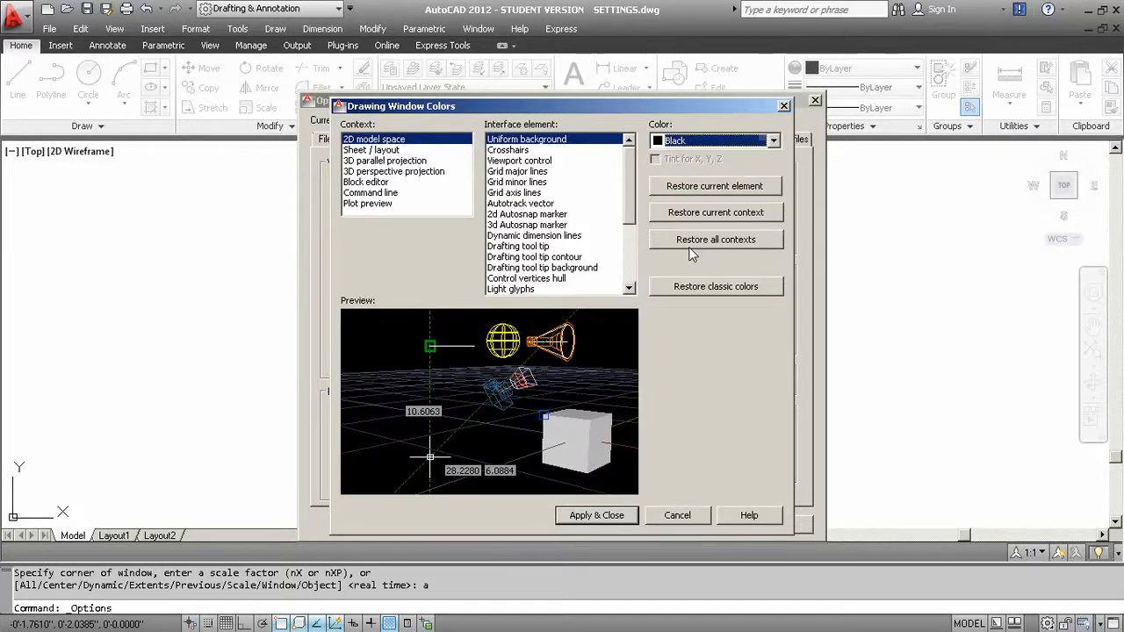
pyautogui.click(614, 518)
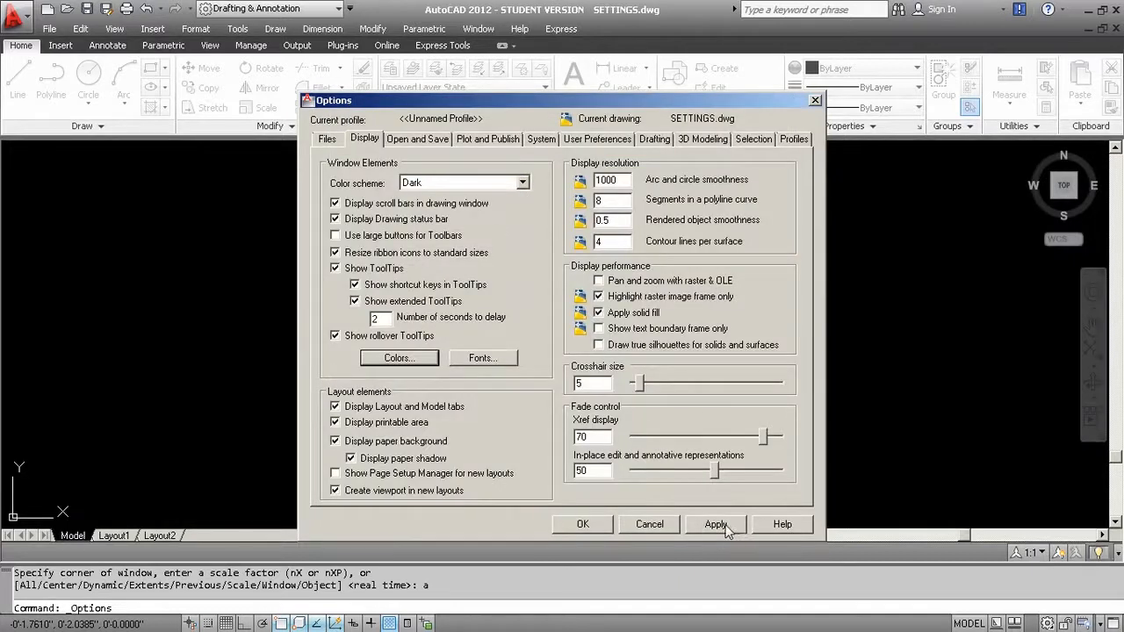
pyautogui.click(585, 523)
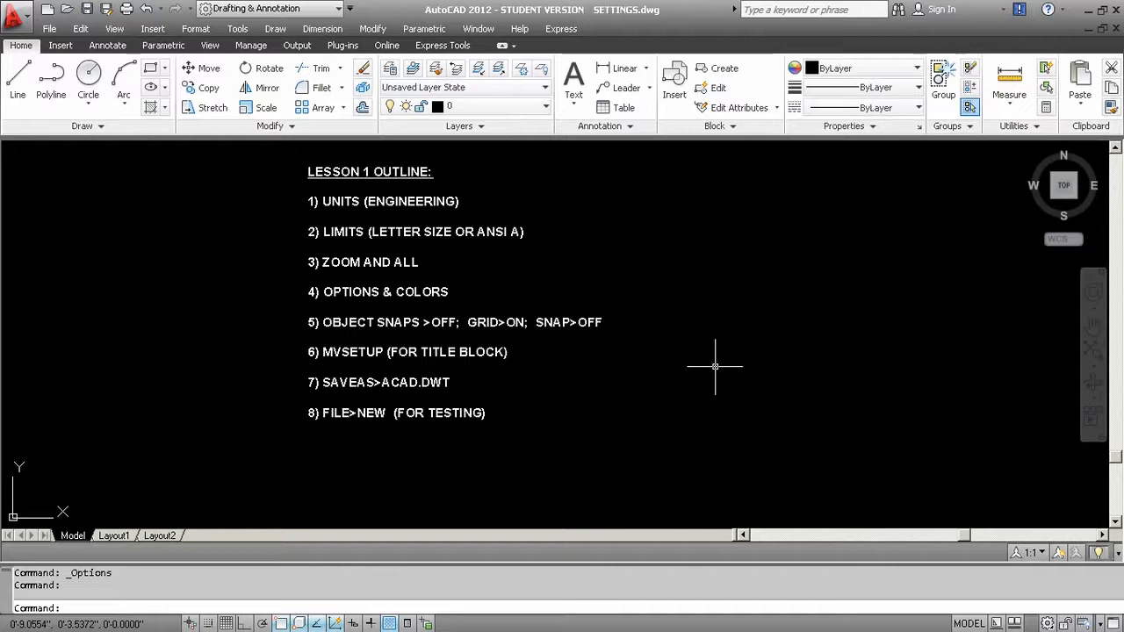
# - Switch snap mode on and back off, and turn the drawing grid on
pyautogui.click(209, 624)
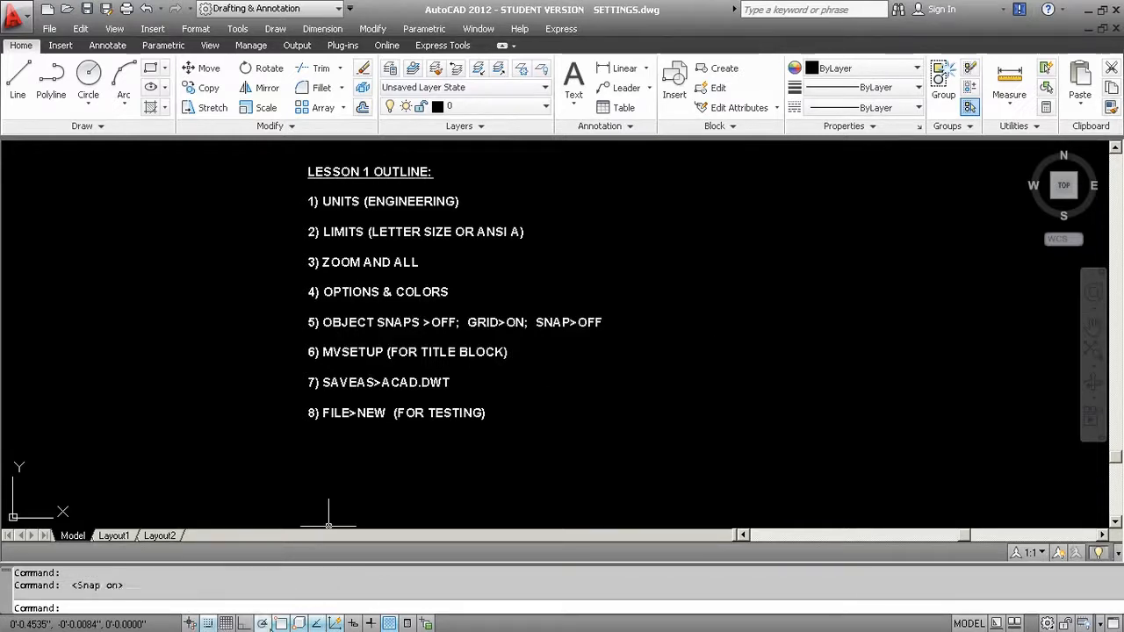
pyautogui.click(208, 624)
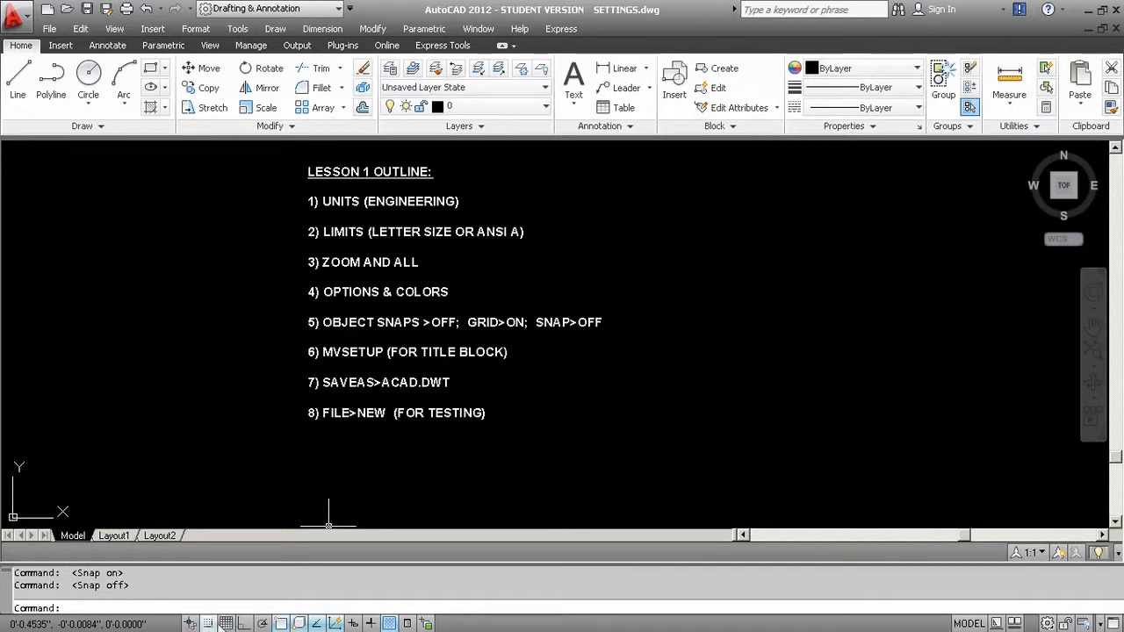
pyautogui.click(227, 623)
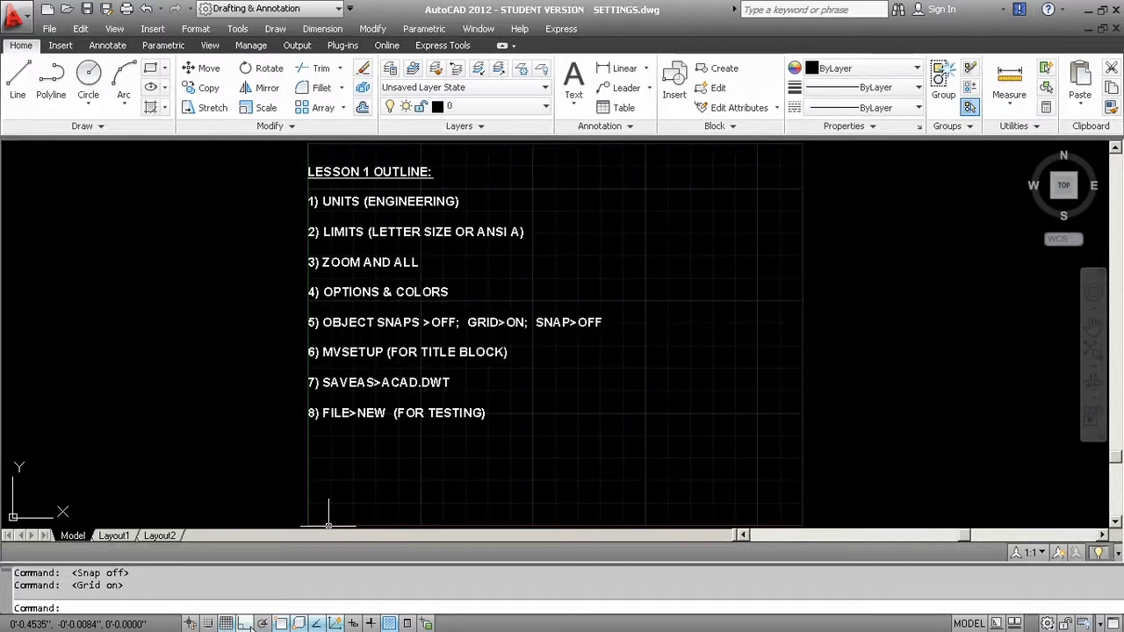
# - Turn off object snap, 3D object snap, object snap tracking and dynamic UCS
pyautogui.click(280, 623)
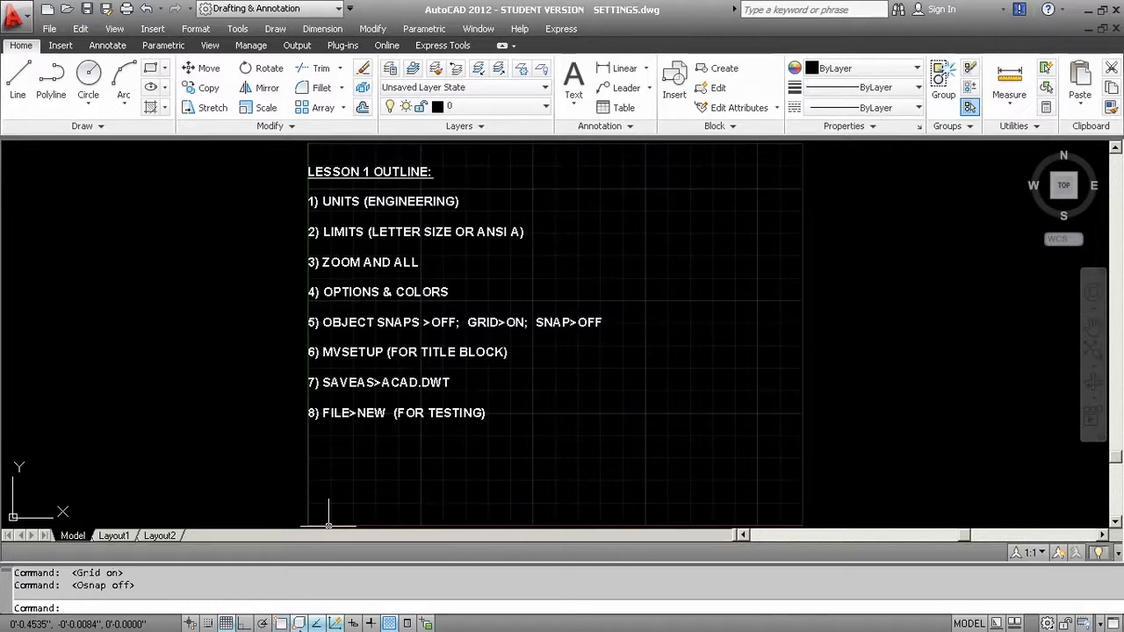
pyautogui.click(299, 623)
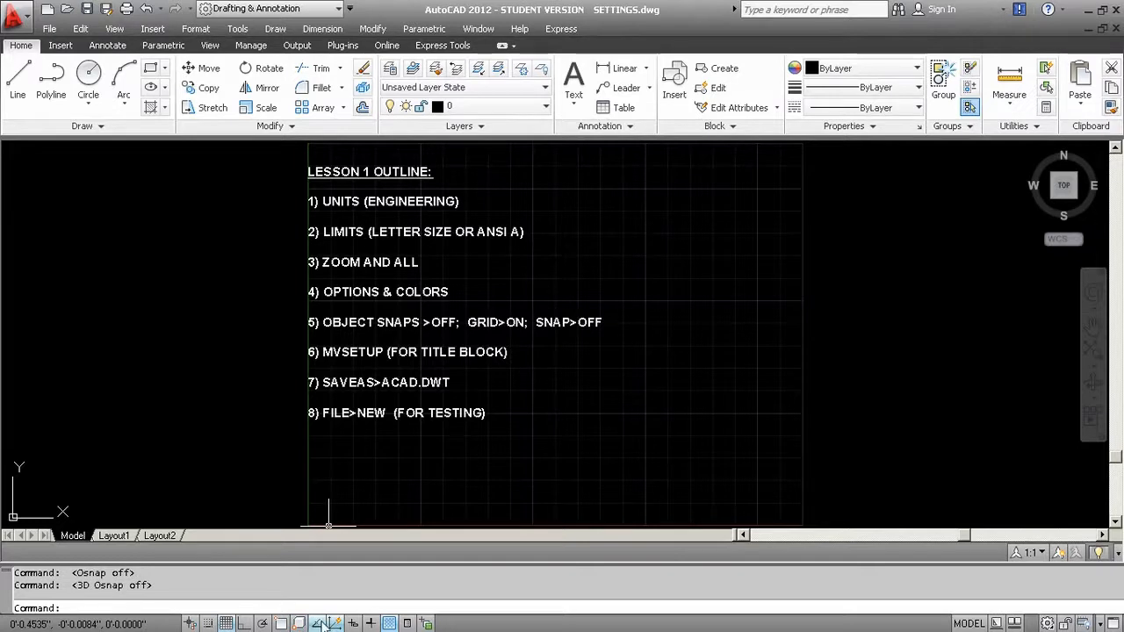
pyautogui.click(322, 622)
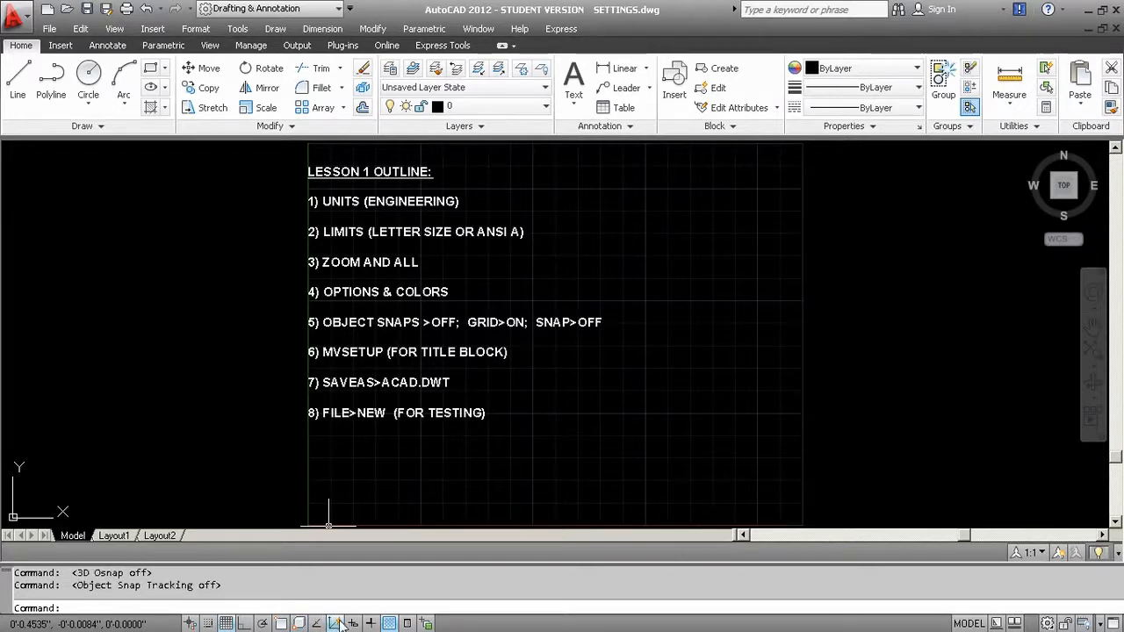
pyautogui.click(339, 623)
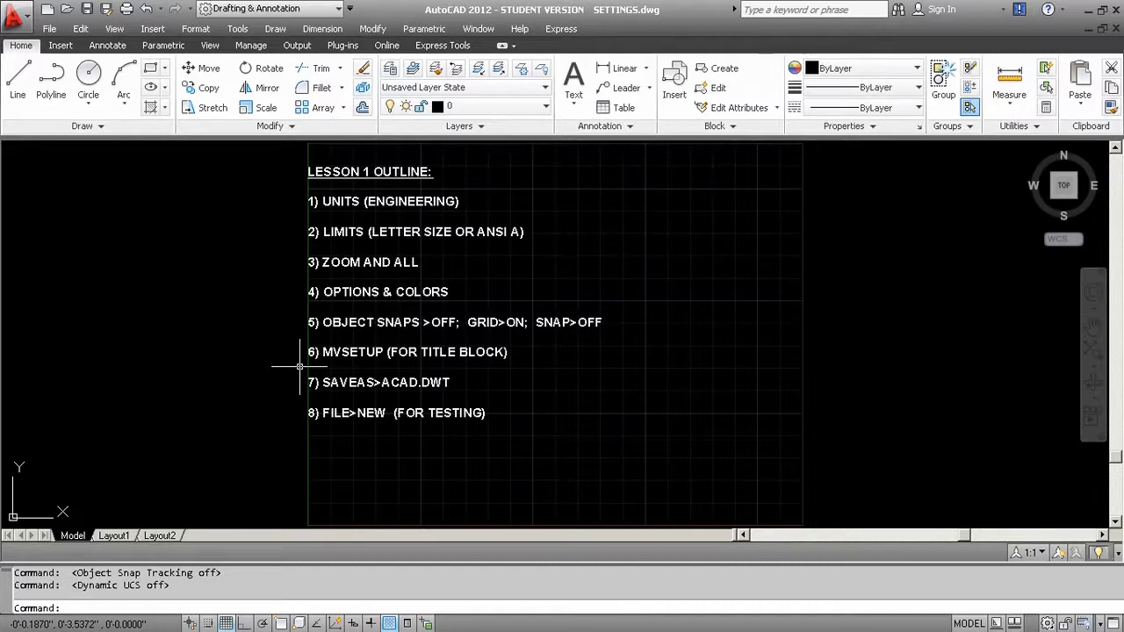
# - Run MVSETUP with paper space enabled and insert title block 7, ANSI-A Size(in), into the layout
pyautogui.write('MVSetup')
pyautogui.press('Return')
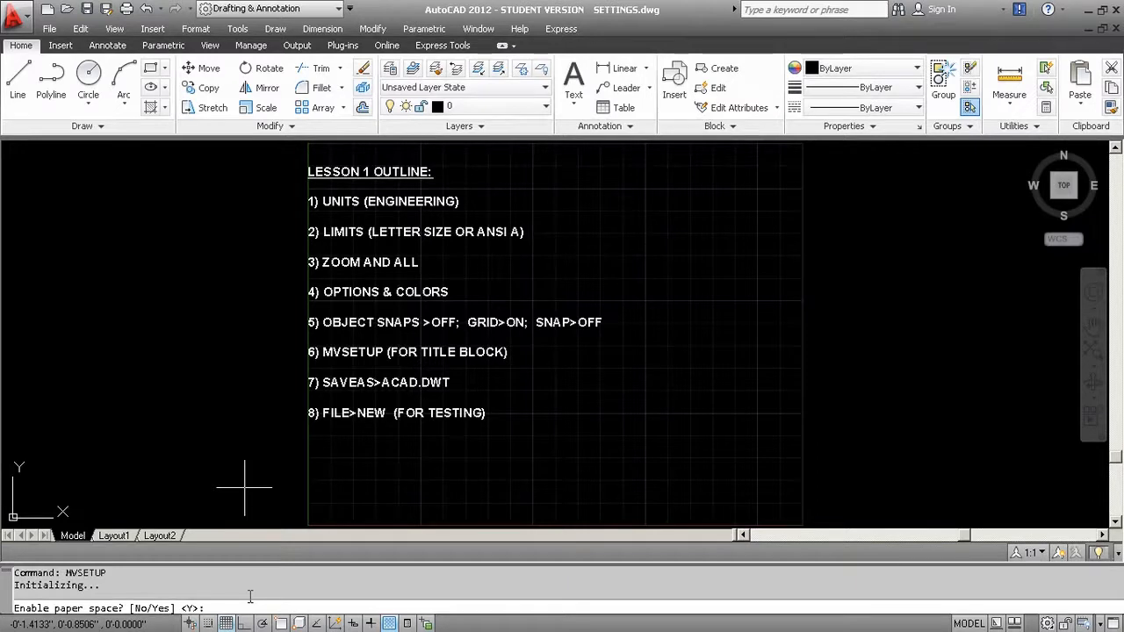
pyautogui.press('Return')
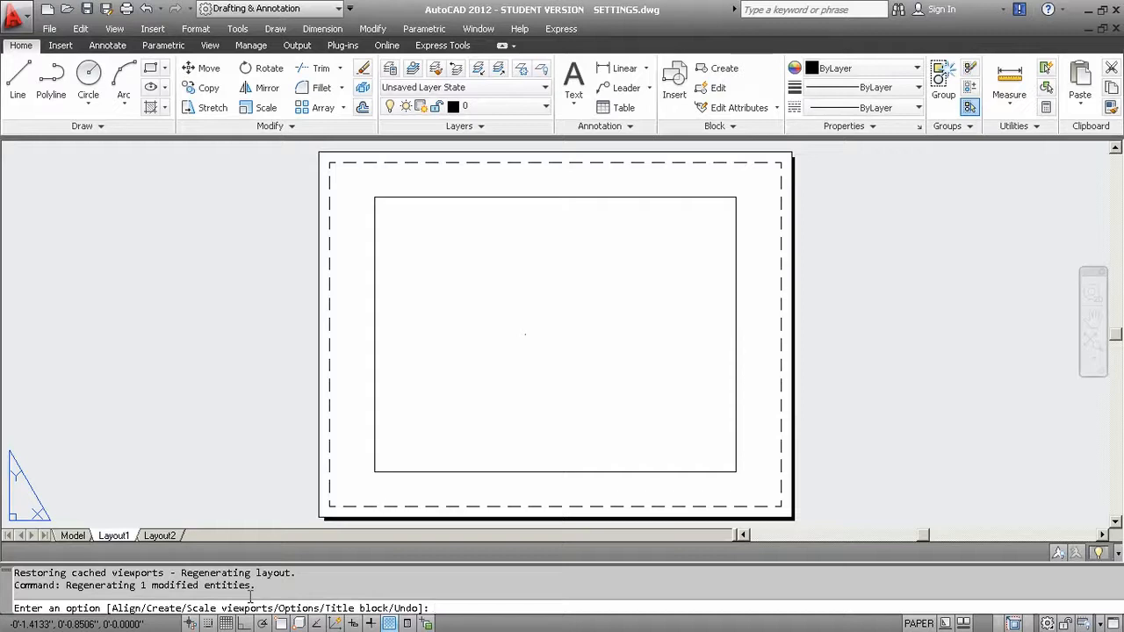
pyautogui.write('t')
pyautogui.press('Return')
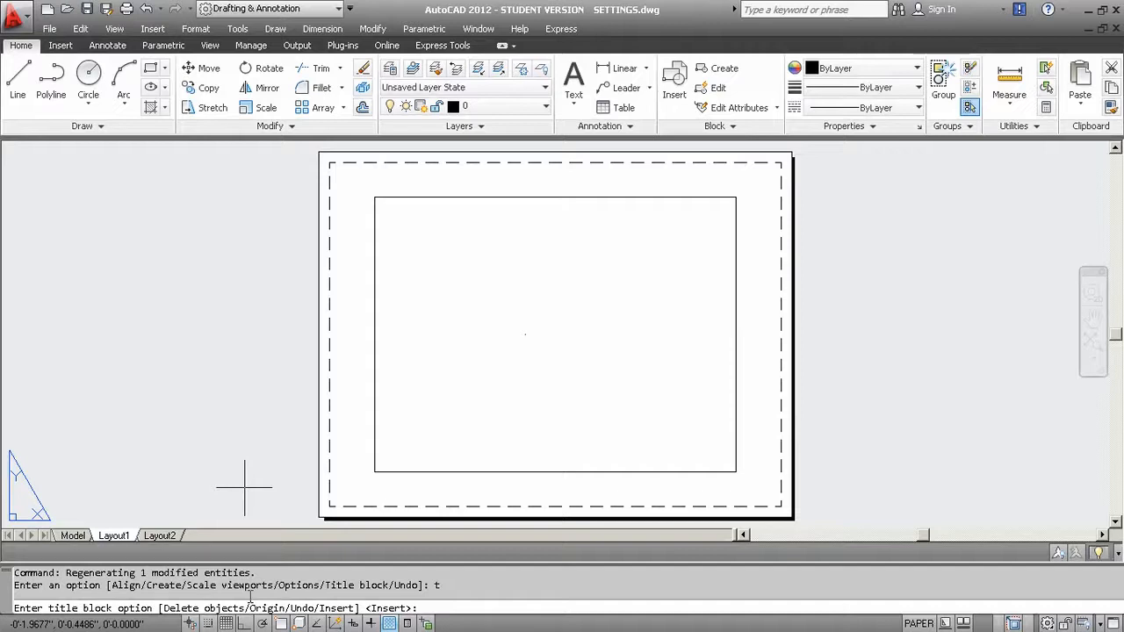
pyautogui.press('Return')
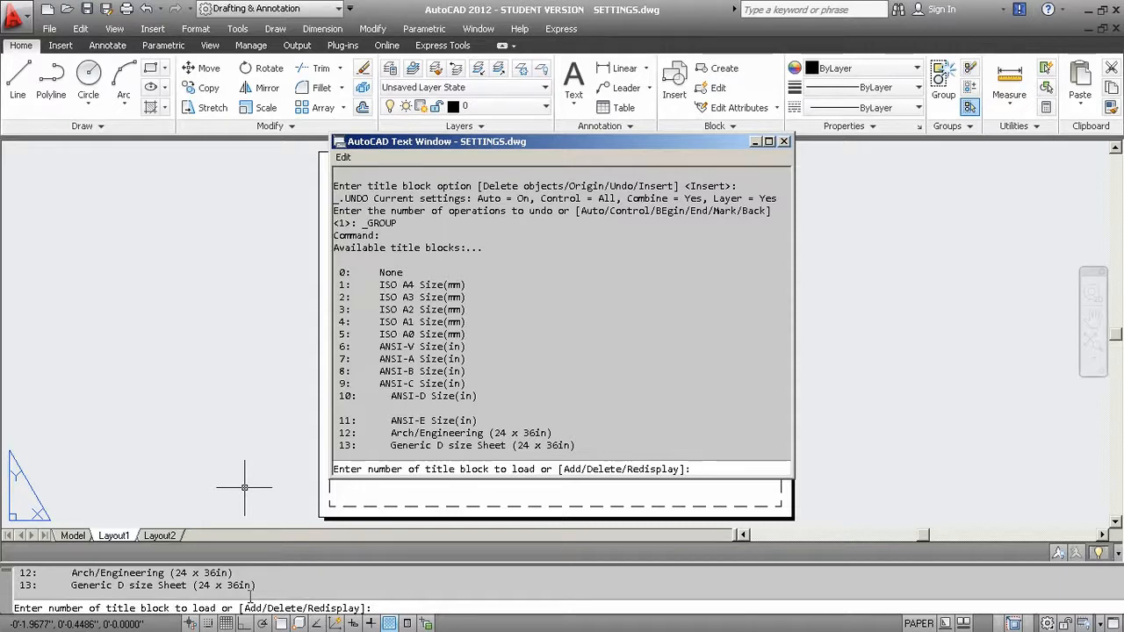
pyautogui.write('7')
pyautogui.press('Return')
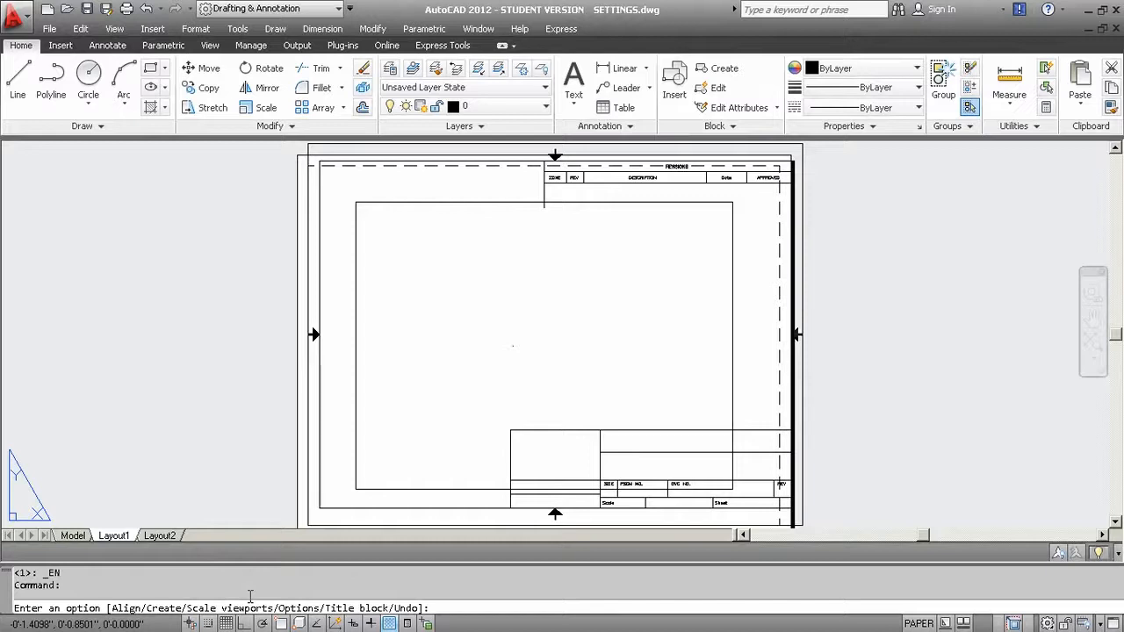
pyautogui.press('Return')
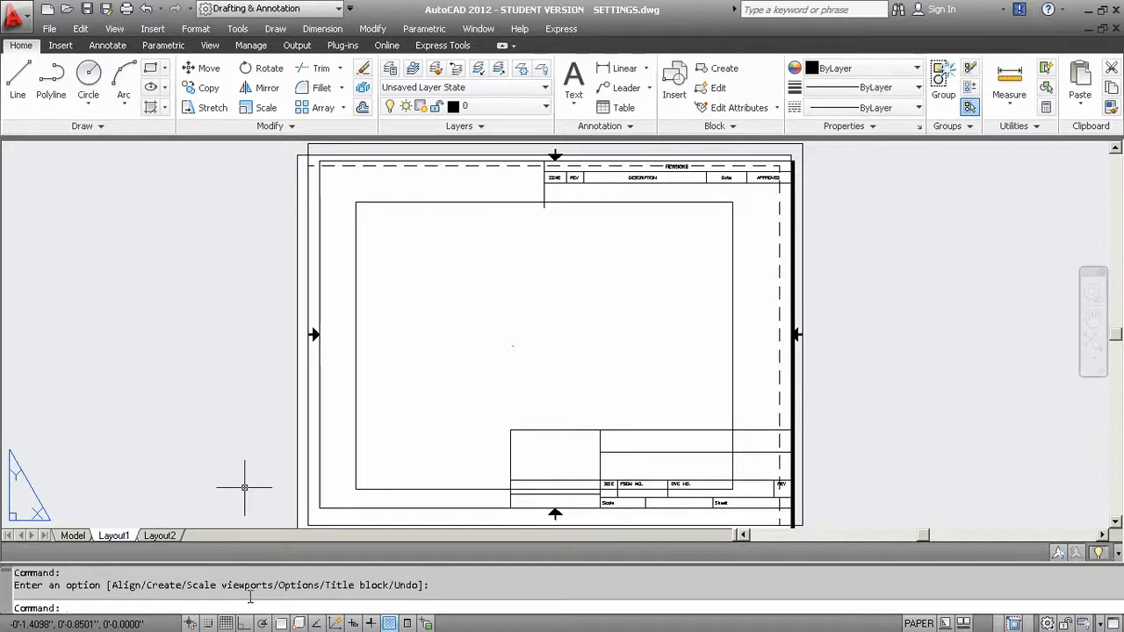
# - Move the title block from its outer border's lower-left corner to the lower-left corner of the layout sheet
pyautogui.moveTo(397, 391); pyautogui.dragTo(441, 319, button='middle')
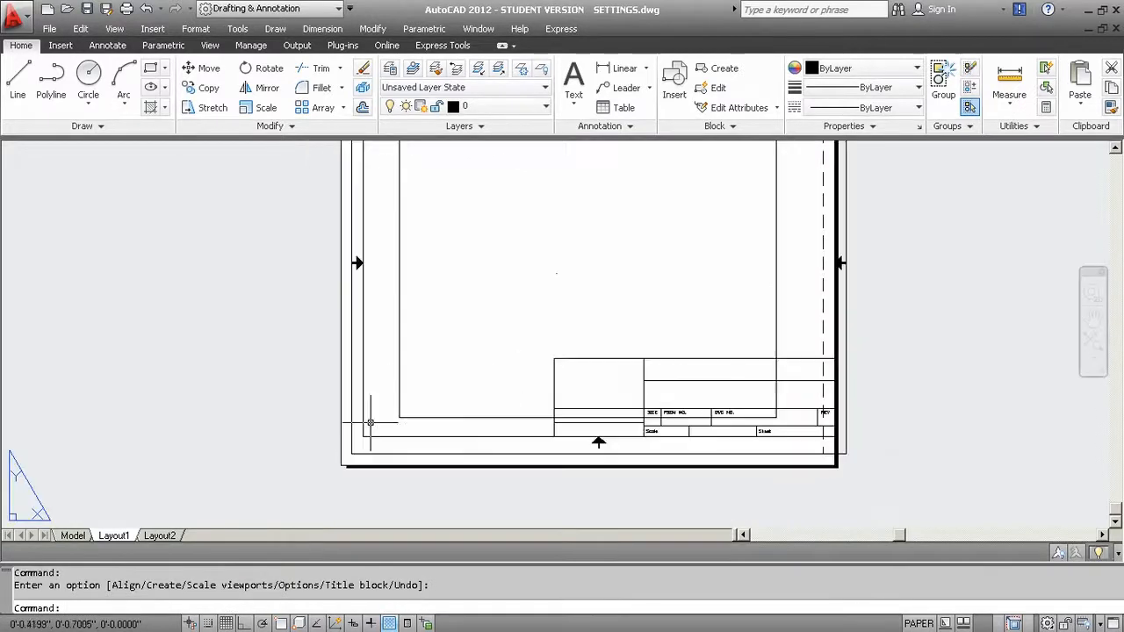
pyautogui.scroll(3, 379, 424)
pyautogui.moveTo(381, 422); pyautogui.dragTo(352, 350, button='middle')
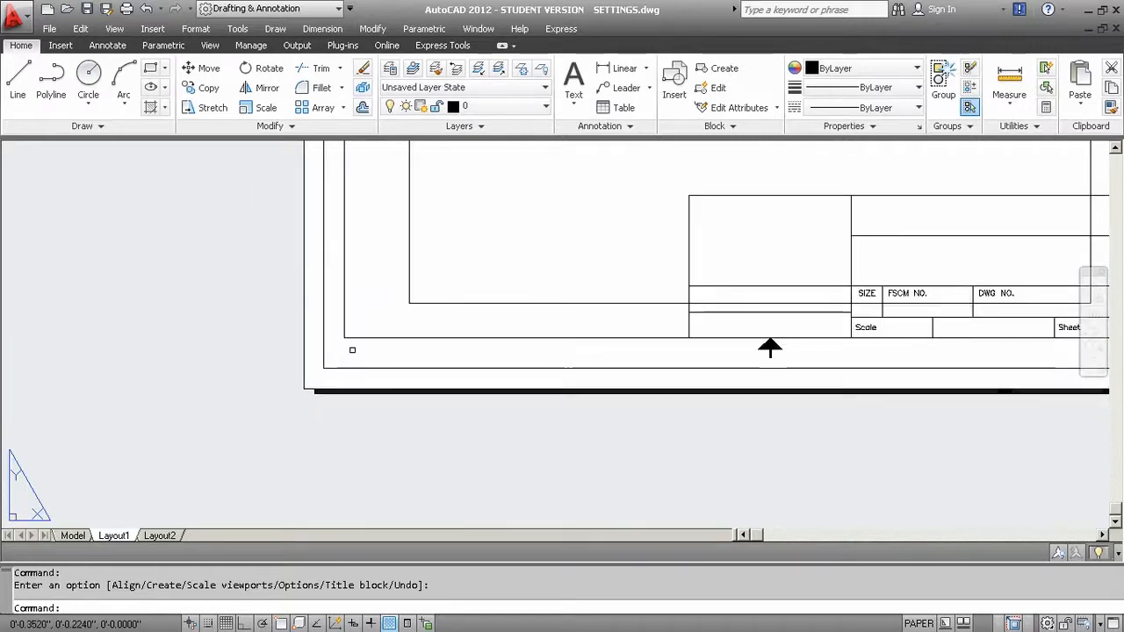
pyautogui.write('m')
pyautogui.press('Return')
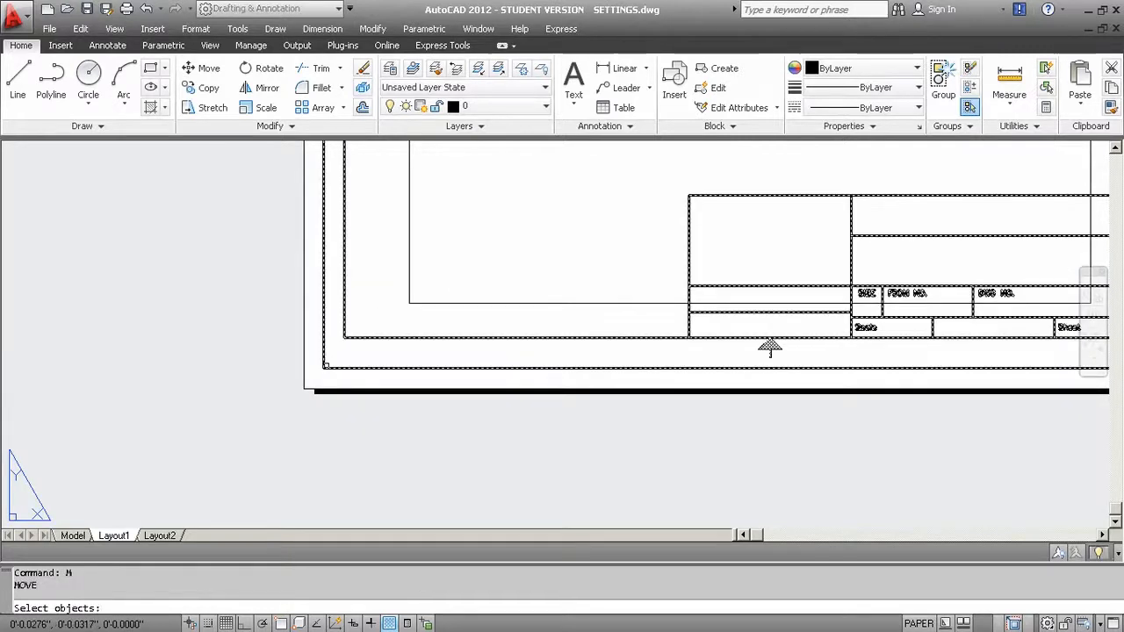
pyautogui.click(770, 348)
pyautogui.press('Return')
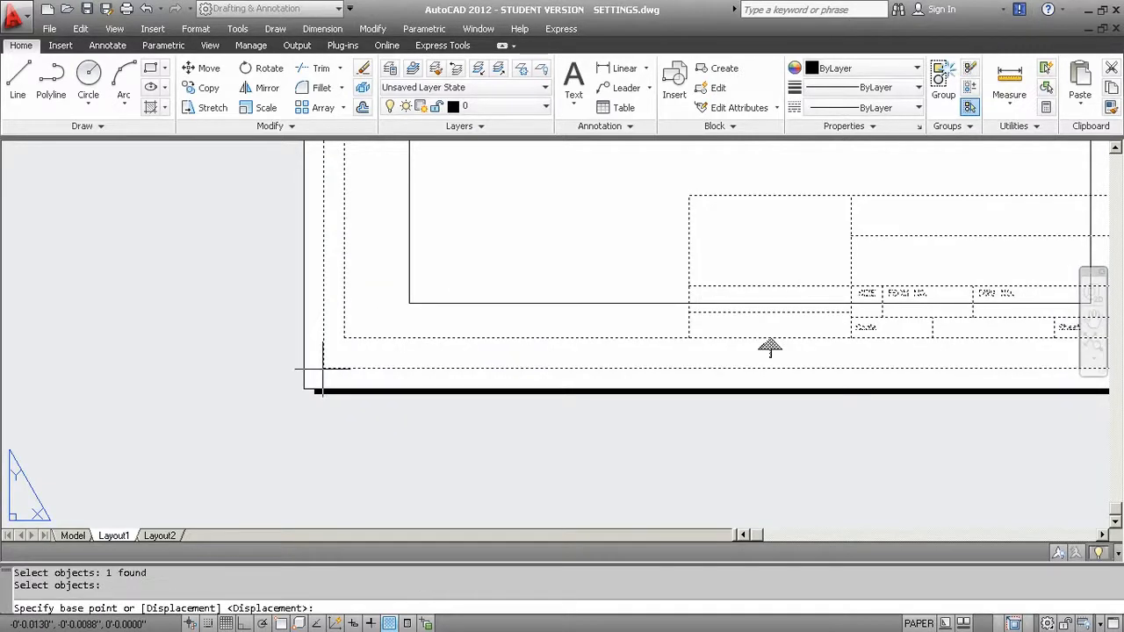
pyautogui.click(324, 369)
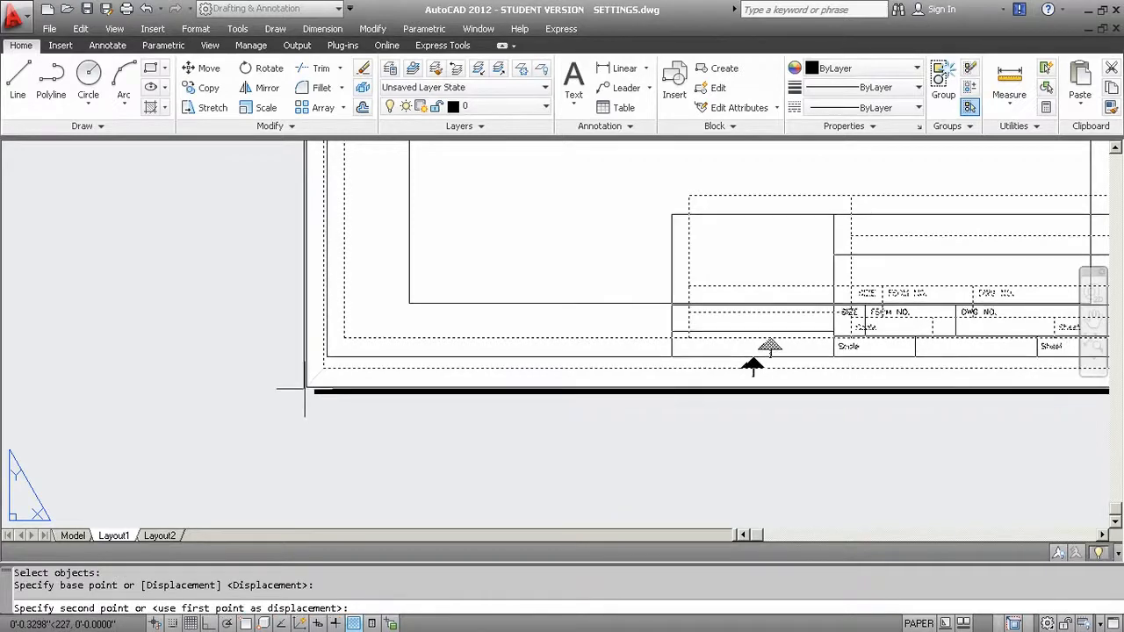
pyautogui.click(305, 388)
# - Stretch the layout viewport's corners to the title block's side borders, its top border and the upper edge of the bottom title area
pyautogui.scroll(-8, 477, 332)
pyautogui.moveTo(462, 349); pyautogui.dragTo(387, 462, button='middle')
pyautogui.scroll(3, 413, 395)
pyautogui.moveTo(412, 393)
pyautogui.mouseDown(button='middle')
pyautogui.moveTo(410, 380)
pyautogui.moveTo(404, 389)
pyautogui.mouseUp(button='middle')
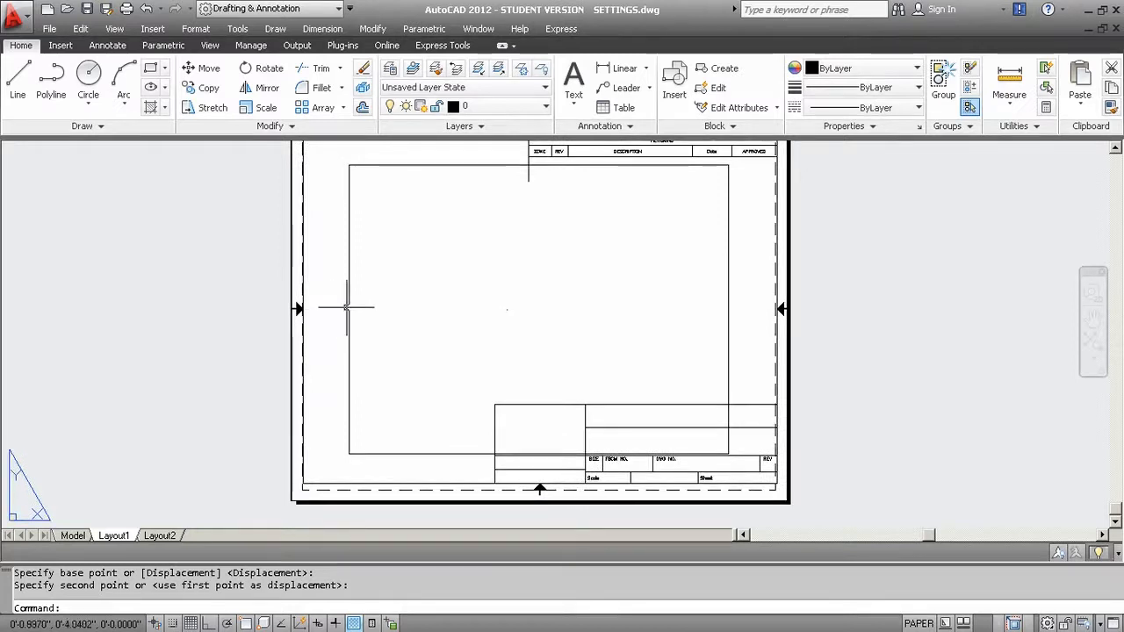
pyautogui.click(348, 306)
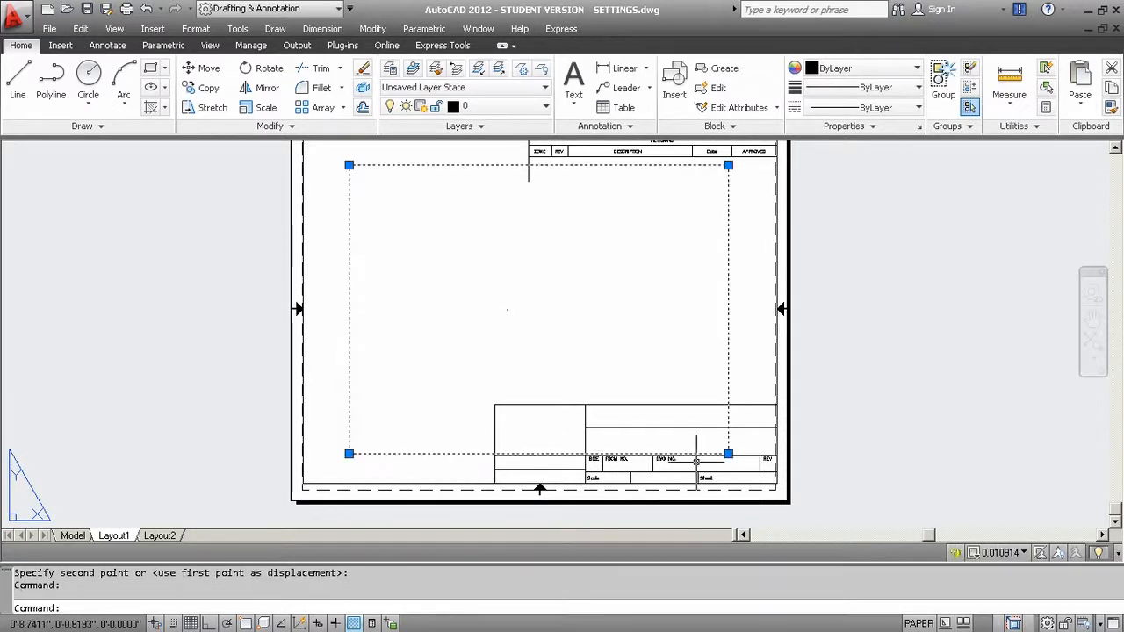
pyautogui.click(728, 454)
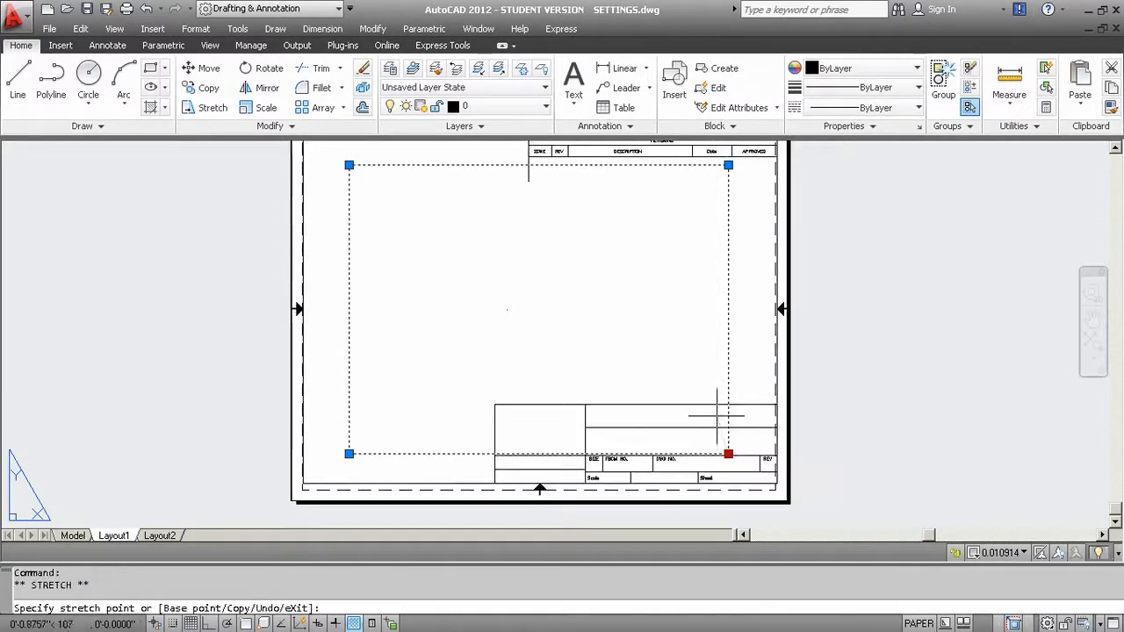
pyautogui.click(778, 404)
pyautogui.click(349, 404)
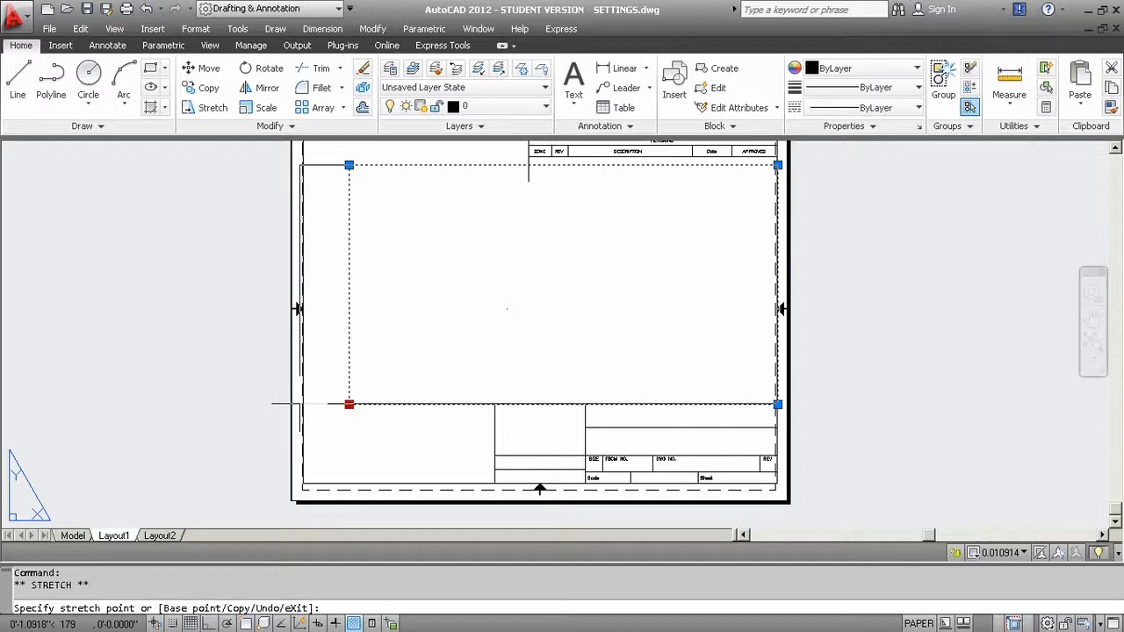
pyautogui.click(300, 404)
pyautogui.moveTo(369, 367); pyautogui.dragTo(379, 459, button='middle')
pyautogui.click(309, 258)
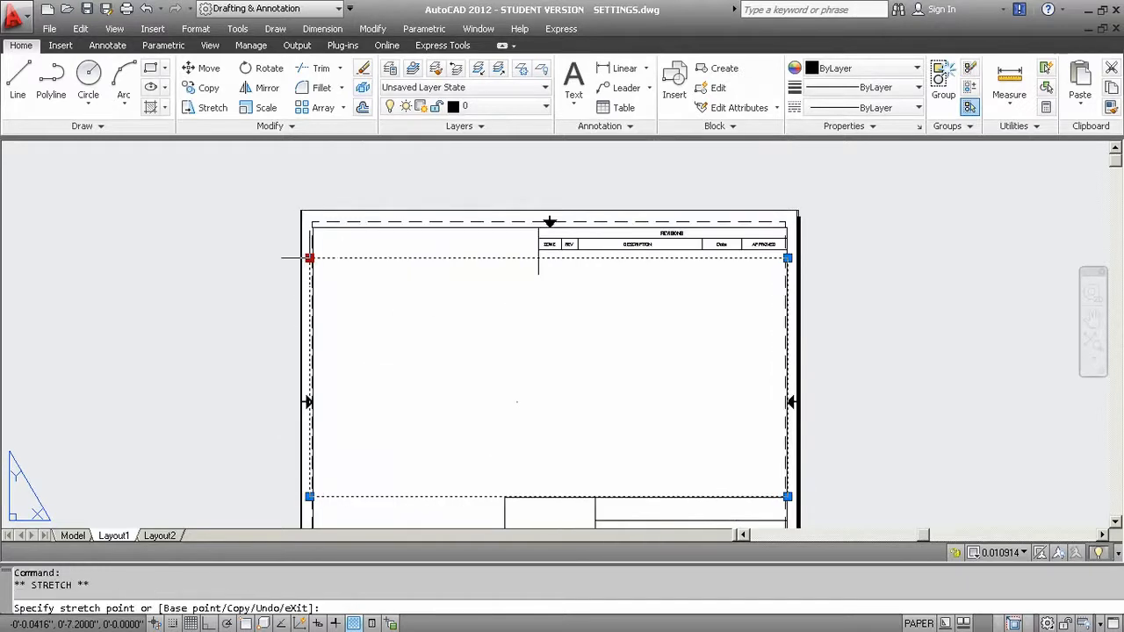
pyautogui.click(311, 230)
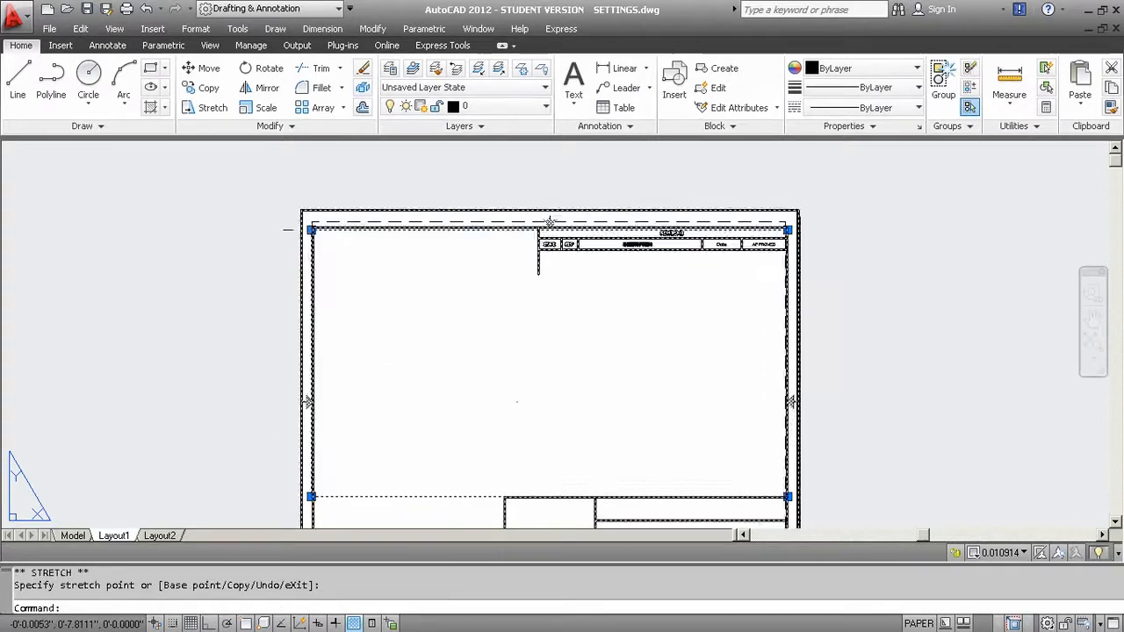
pyautogui.moveTo(492, 343); pyautogui.dragTo(473, 282, button='middle')
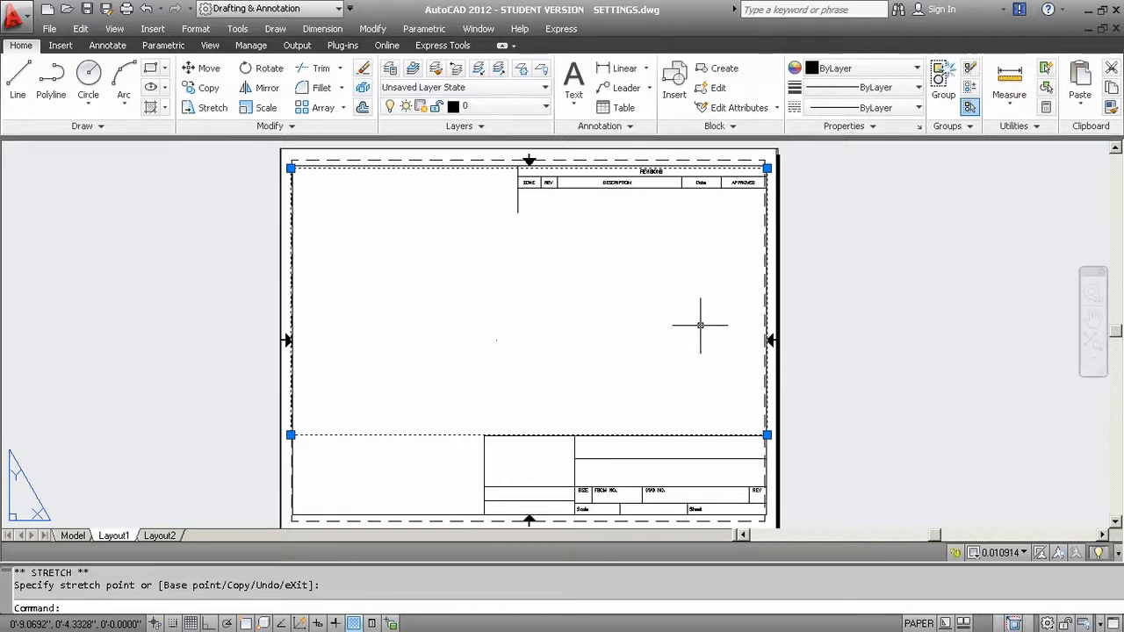
# - Activate model space inside the Layout1 viewport, zoom it to extents and return to paper space
pyautogui.click(74, 536)
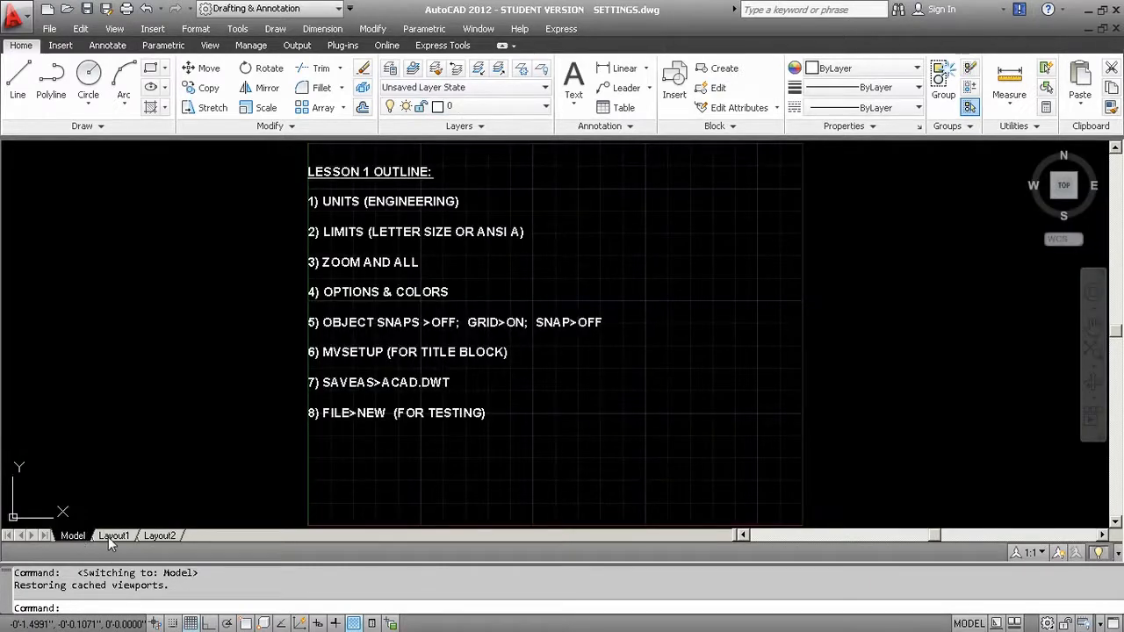
pyautogui.click(110, 536)
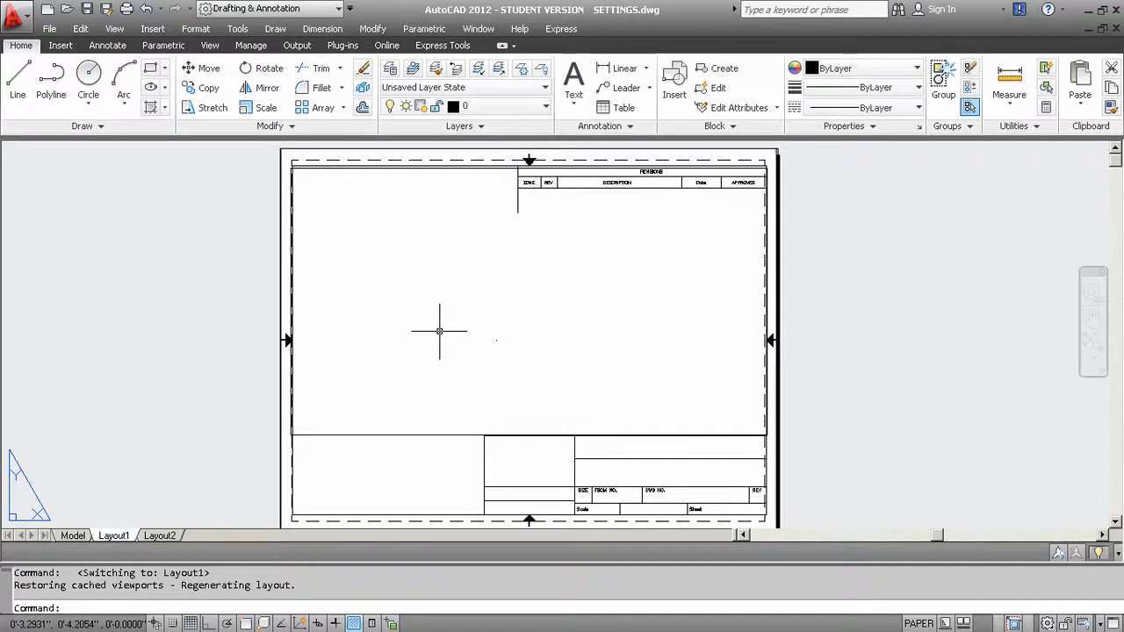
pyautogui.doubleClick(439, 331)
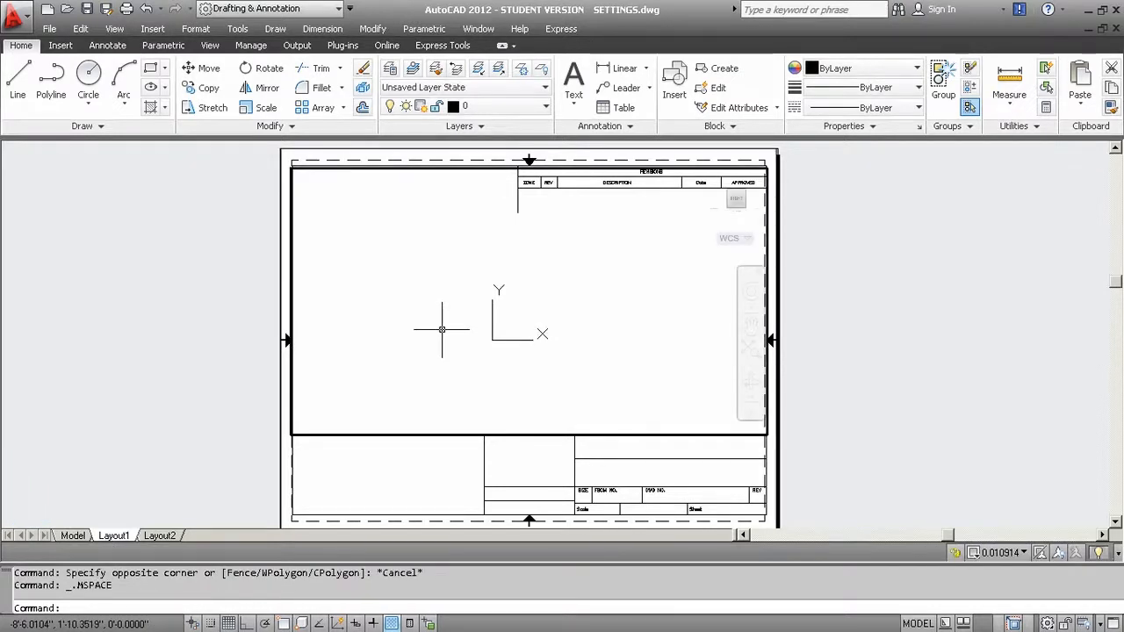
pyautogui.write('z')
pyautogui.press('Return')
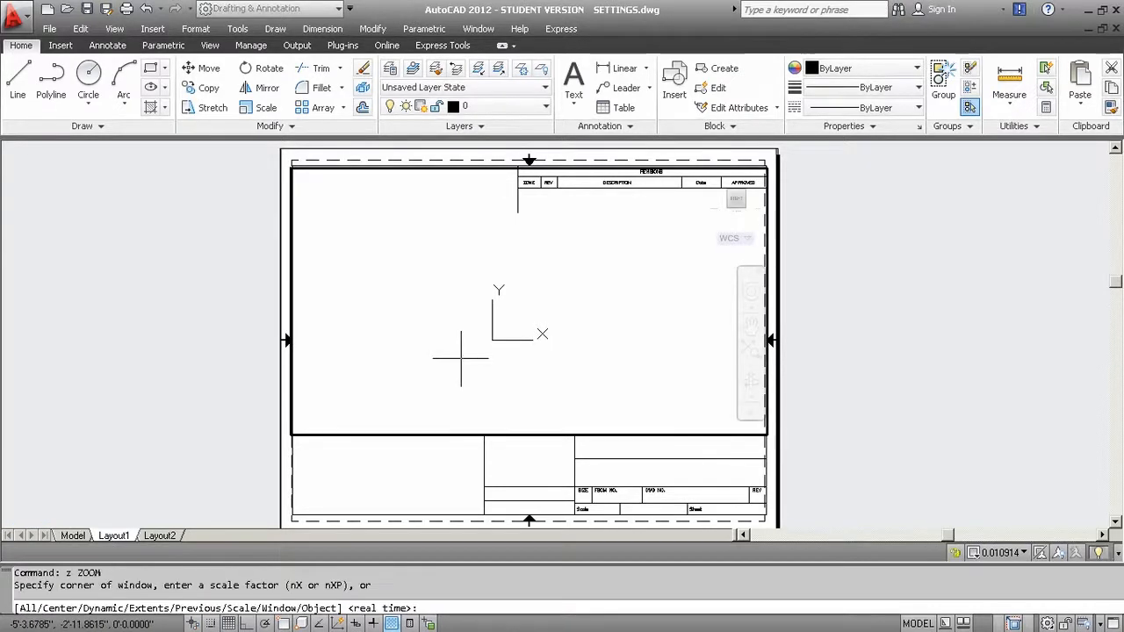
pyautogui.write('e')
pyautogui.press('Return')
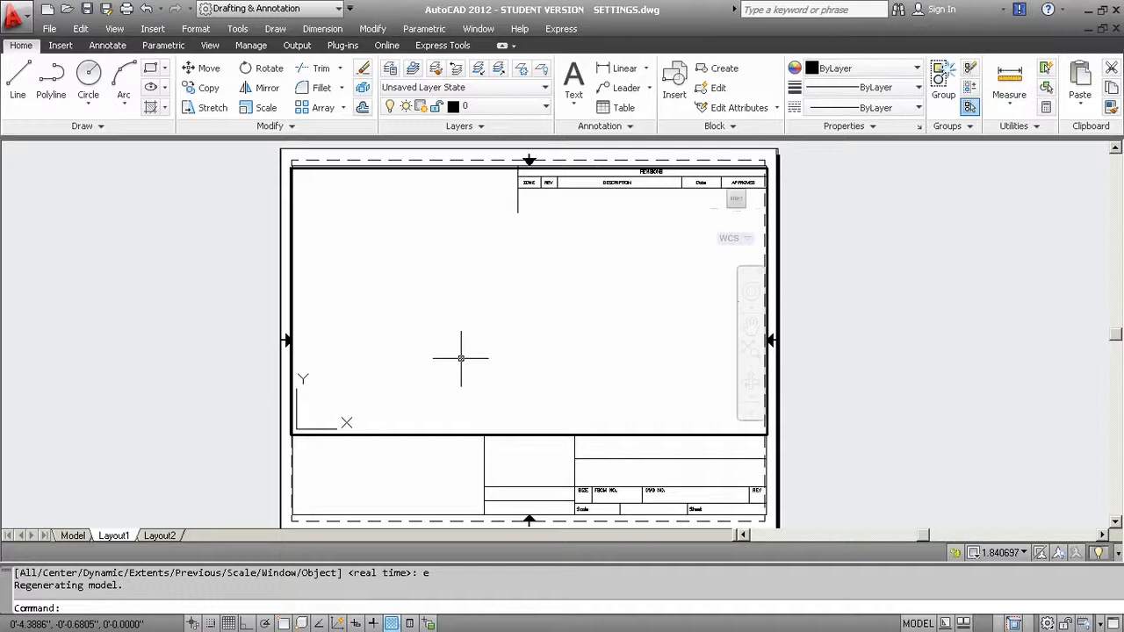
pyautogui.doubleClick(484, 428)
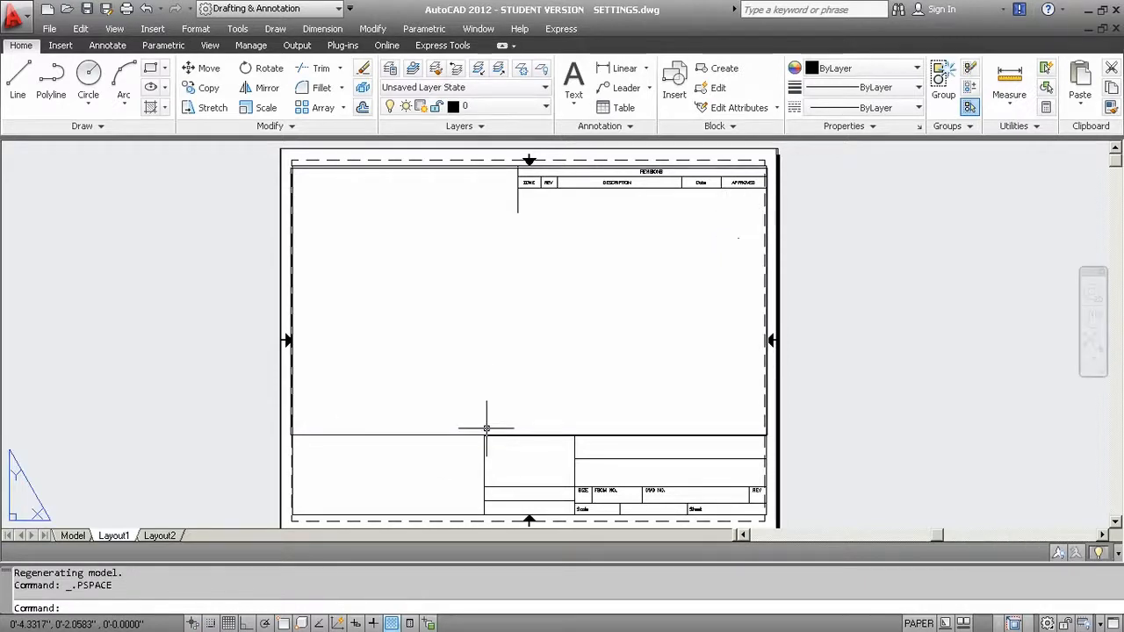
# - Re-enter the viewport's model space and return to paper space with the PSPACE command
pyautogui.doubleClick(443, 400)
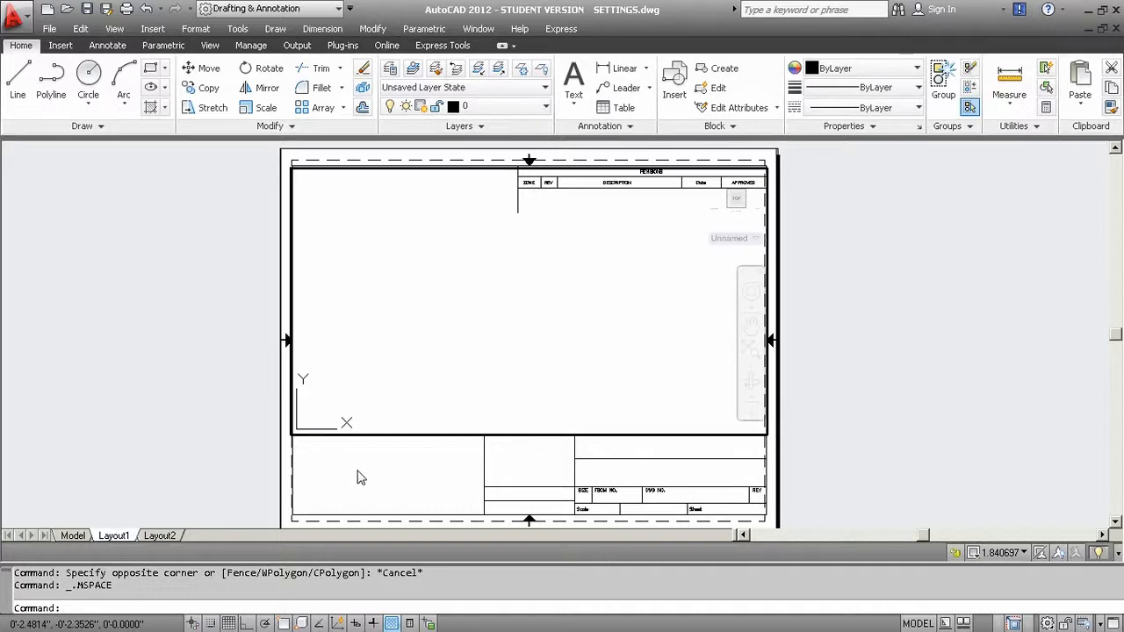
pyautogui.write('ps')
pyautogui.press('Return')
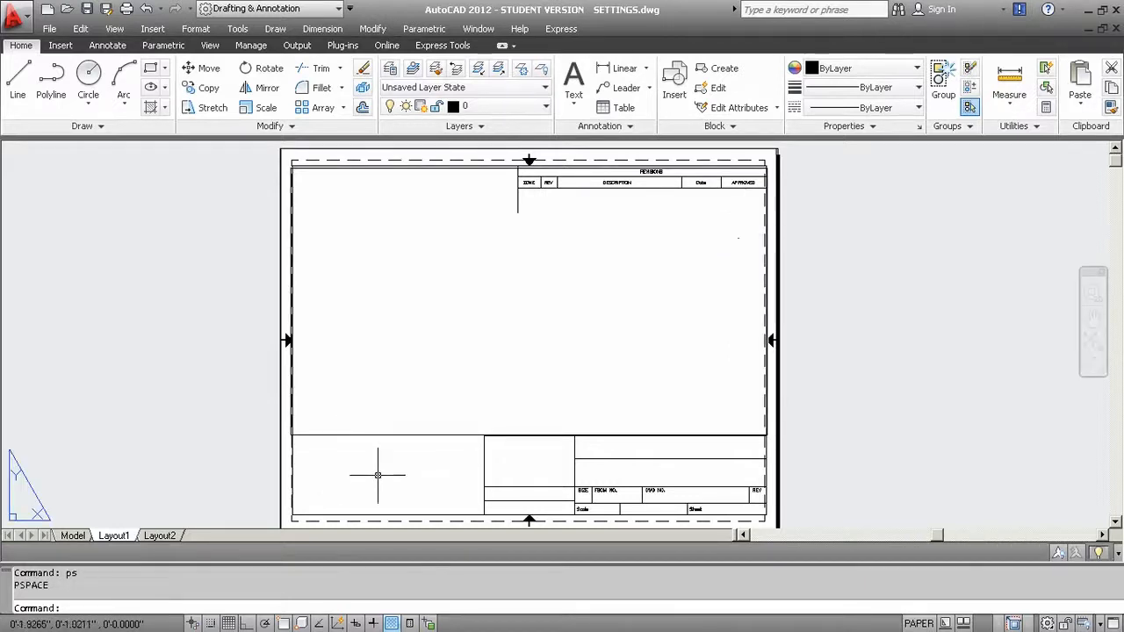
# - From model space, save the drawing as an AutoCAD Drawing Template named acad, replacing the existing file and accepting the English measurement template options
pyautogui.click(82, 536)
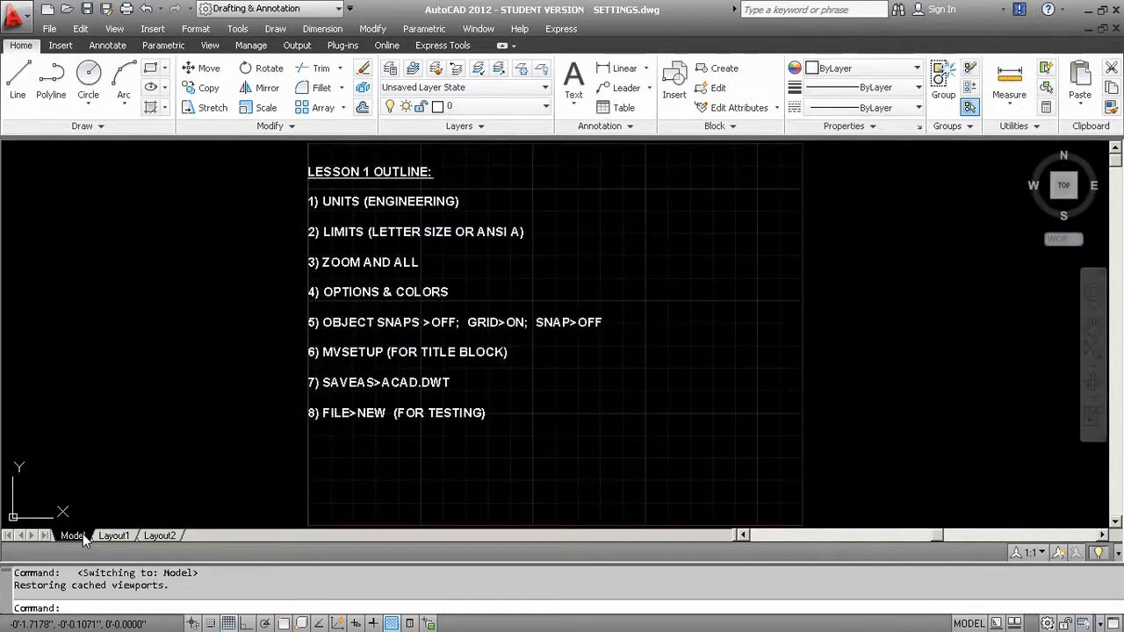
pyautogui.scroll(2, 530, 431)
pyautogui.moveTo(534, 439); pyautogui.dragTo(603, 471, button='middle')
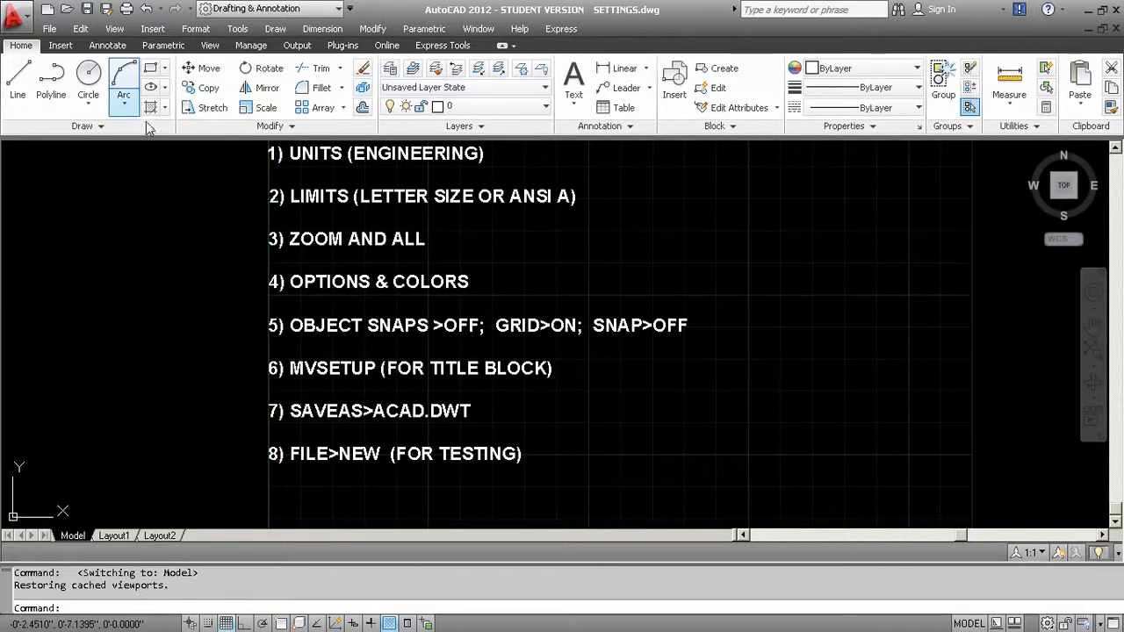
pyautogui.click(49, 30)
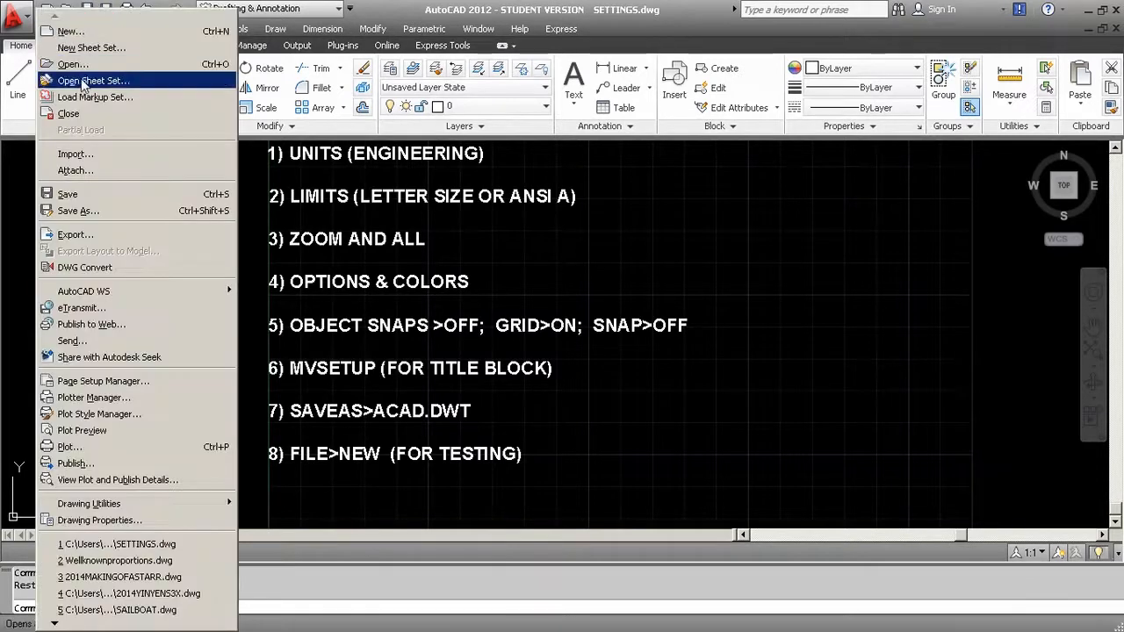
pyautogui.click(77, 211)
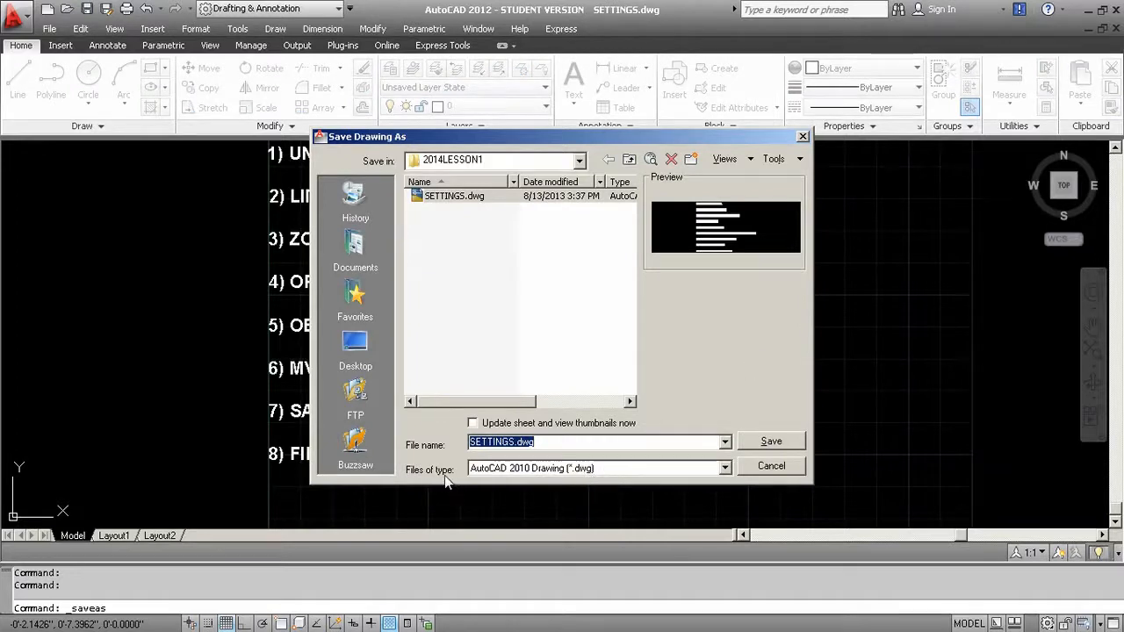
pyautogui.click(596, 469)
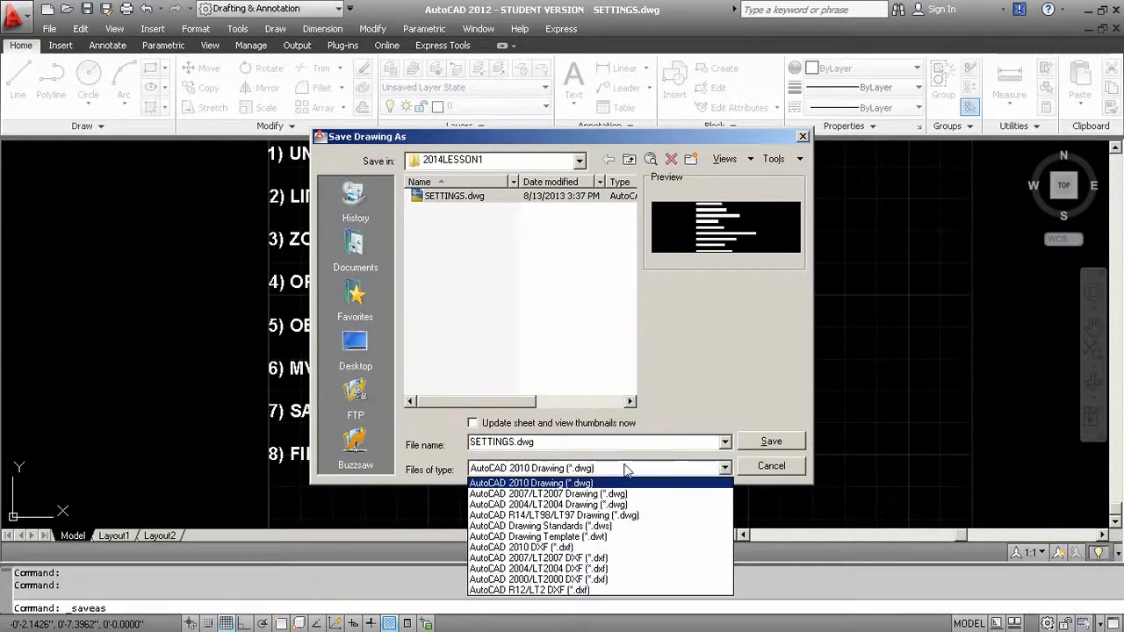
pyautogui.click(618, 537)
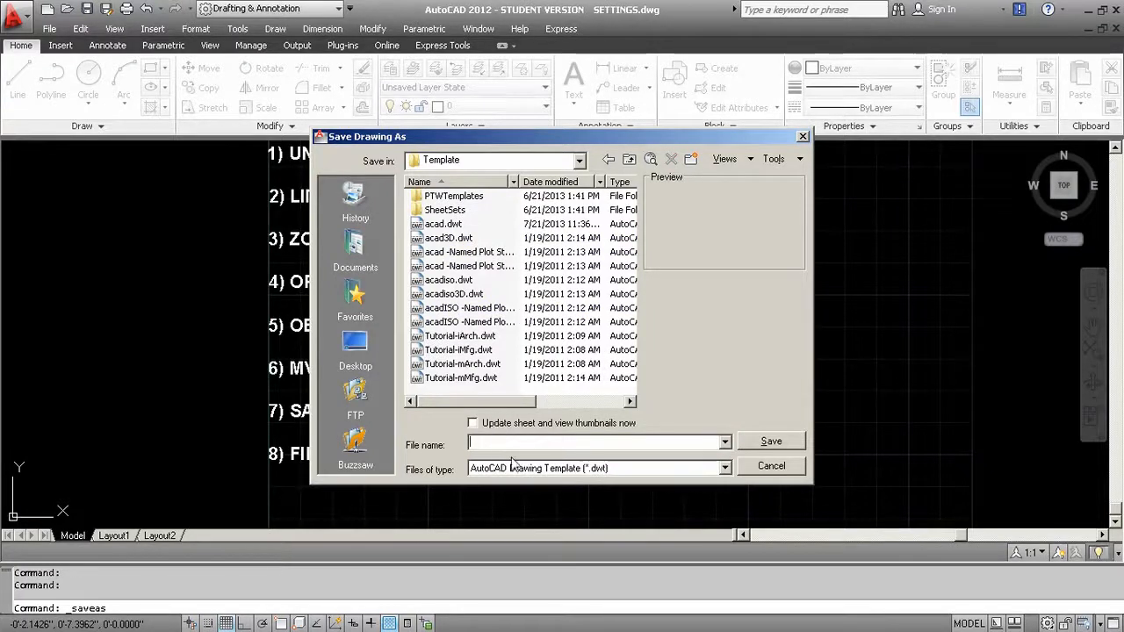
pyautogui.write('acad')
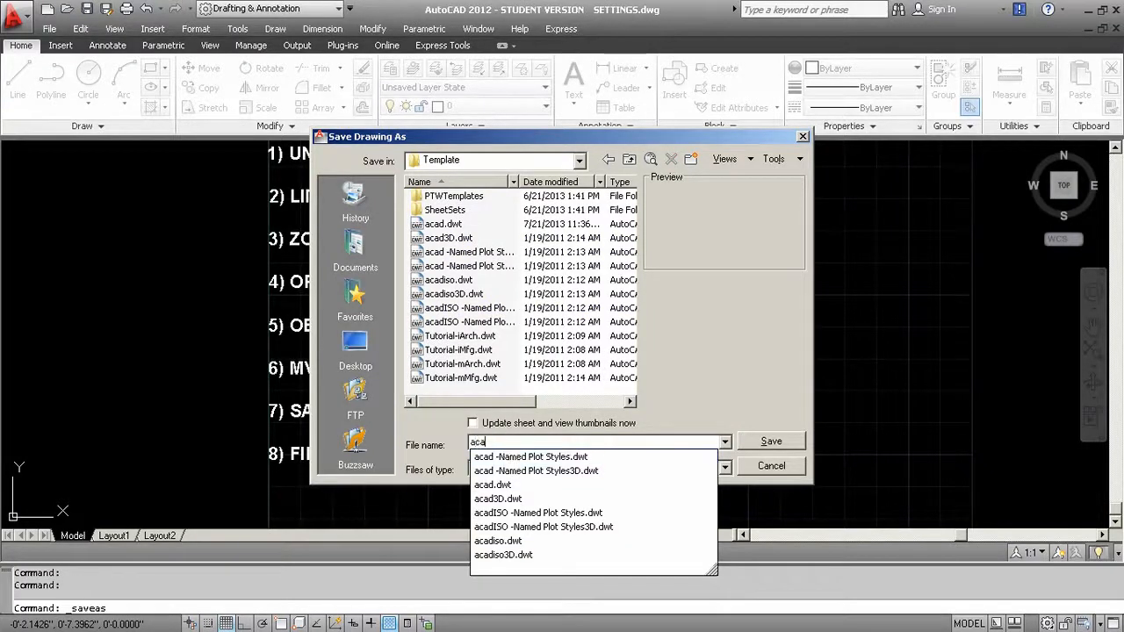
pyautogui.click(773, 443)
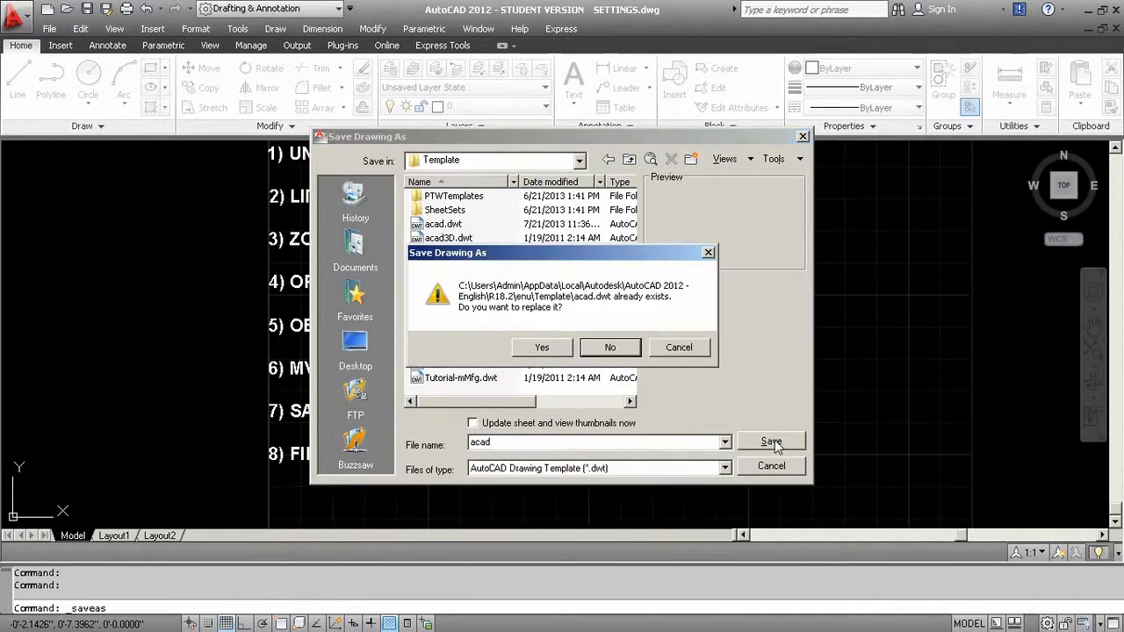
pyautogui.click(541, 348)
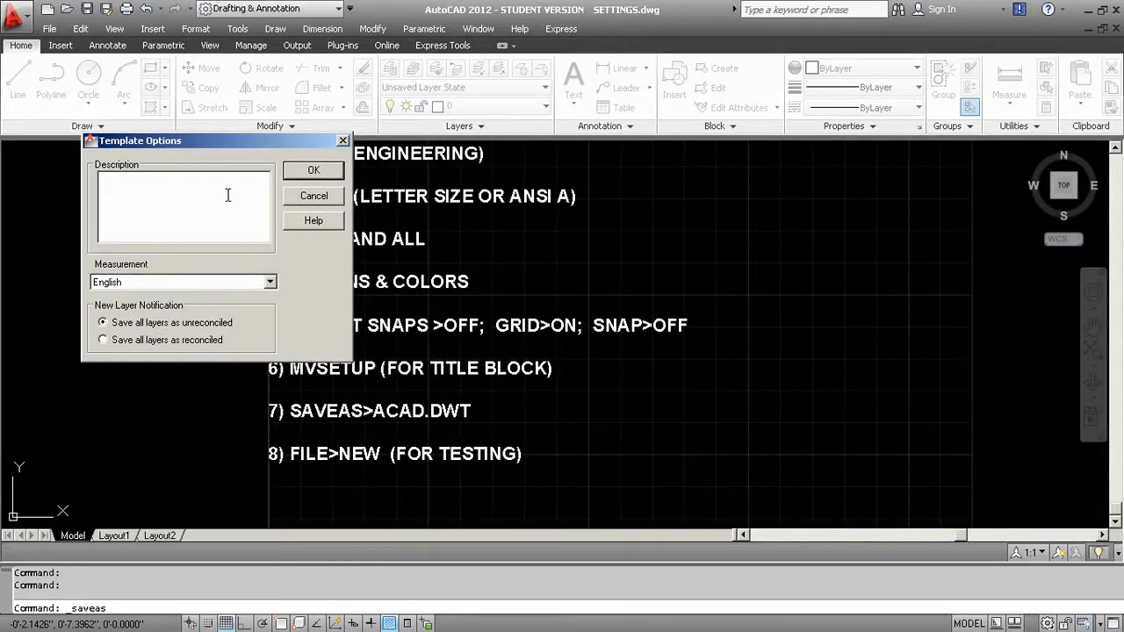
pyautogui.click(314, 171)
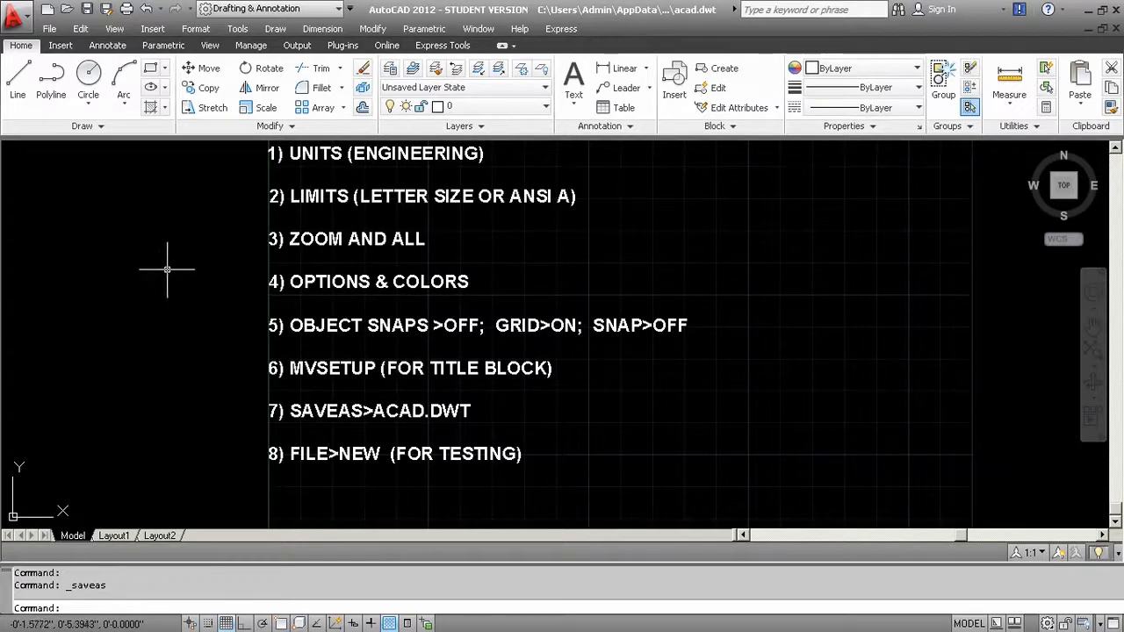
# - Create a new drawing from the acad.dwt template
pyautogui.click(50, 29)
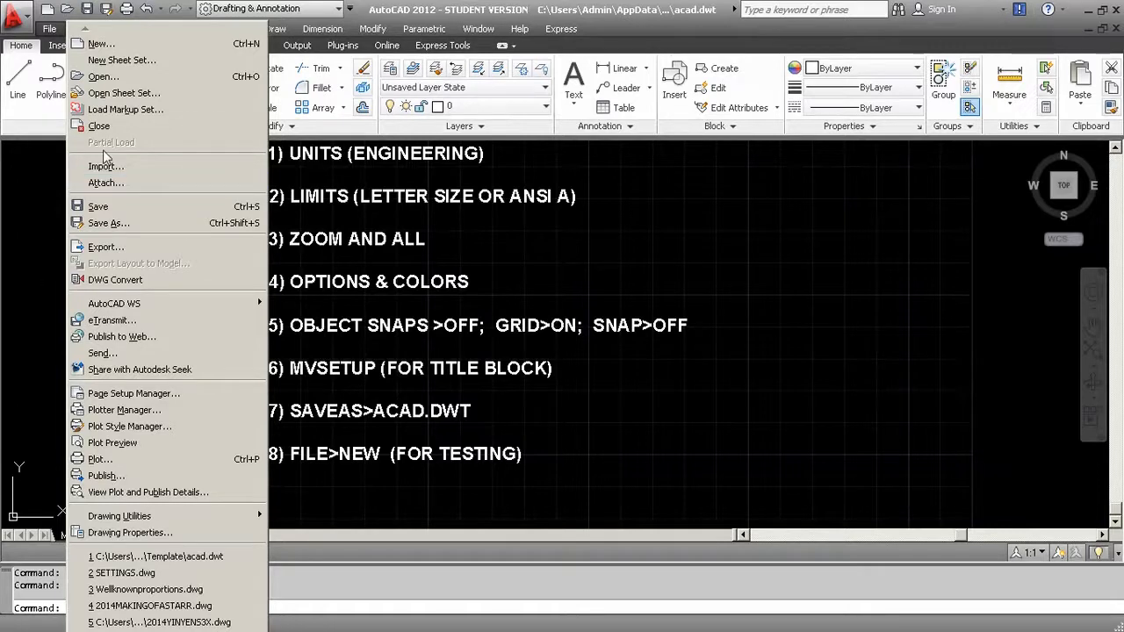
pyautogui.click(99, 46)
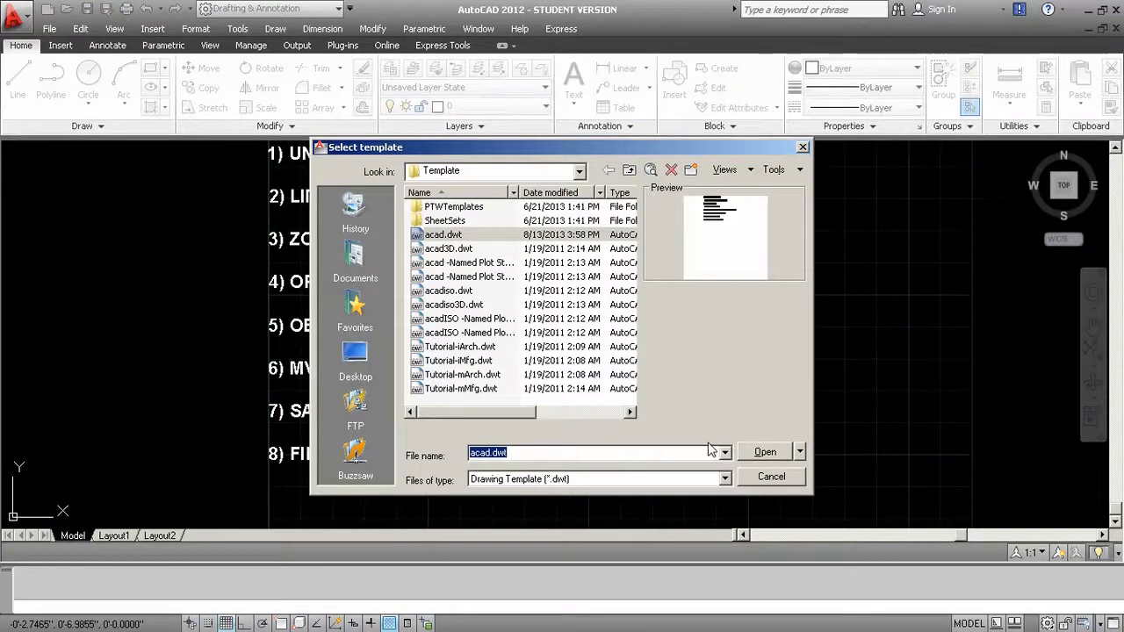
pyautogui.click(477, 235)
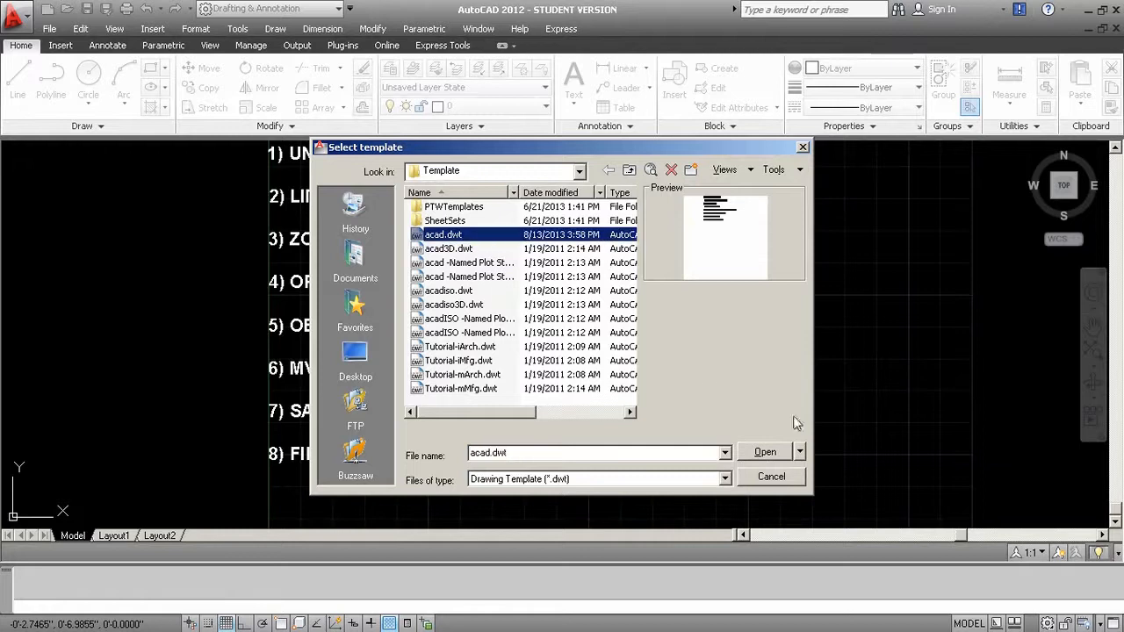
pyautogui.click(777, 452)
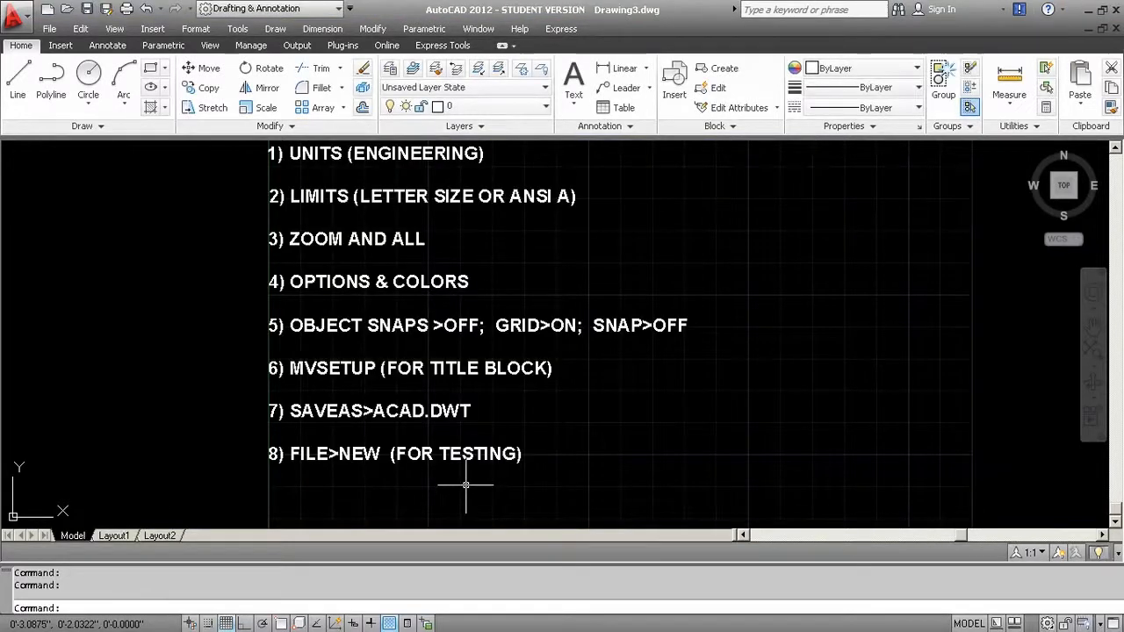
# - Check Layout1 of the new drawing for the title block and viewport, and return to model space
pyautogui.click(124, 539)
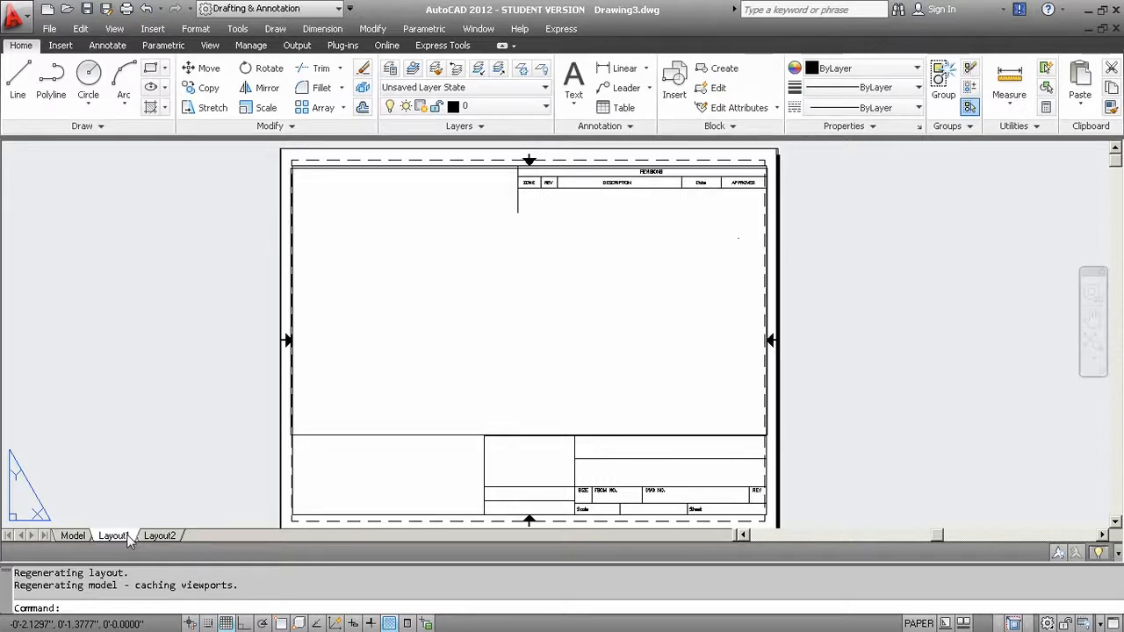
pyautogui.click(74, 536)
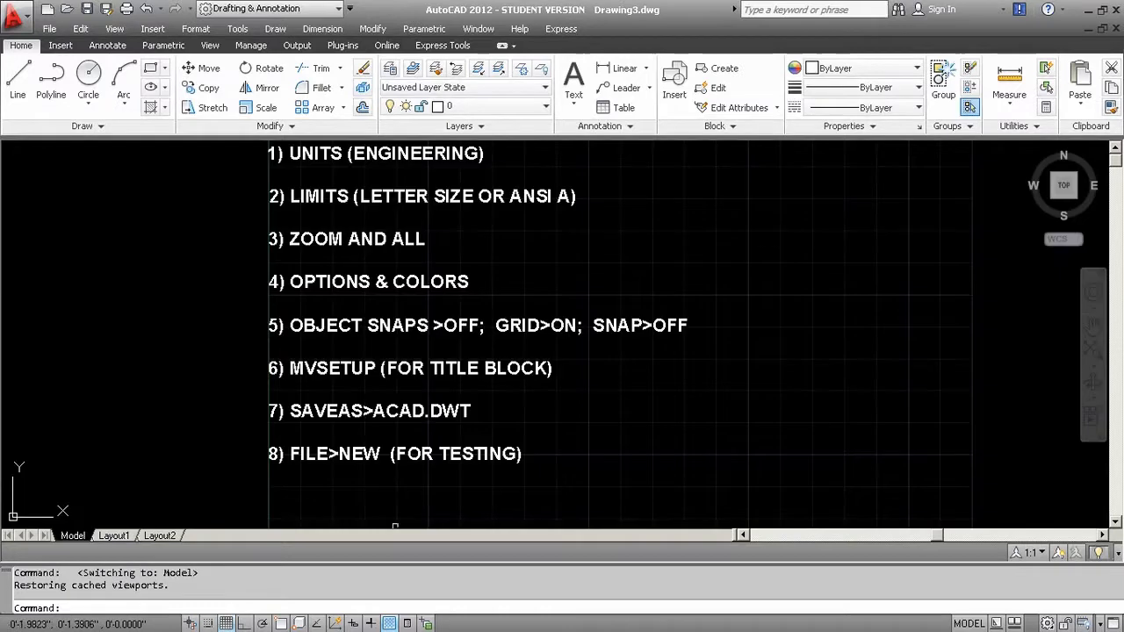
pyautogui.click(840, 498)
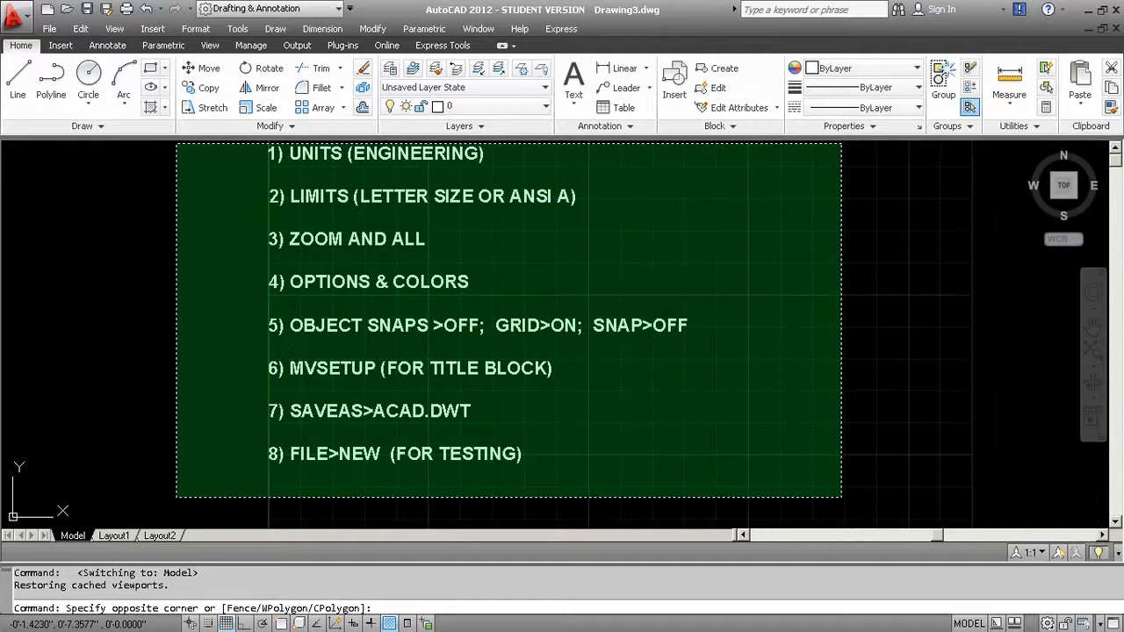
pyautogui.press('Escape')
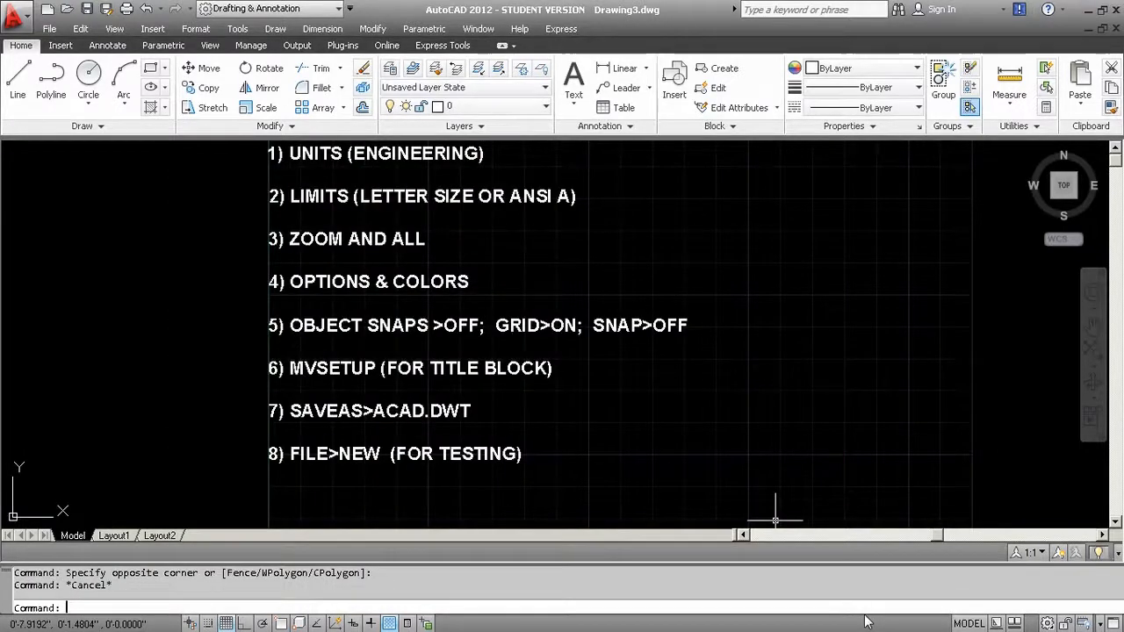